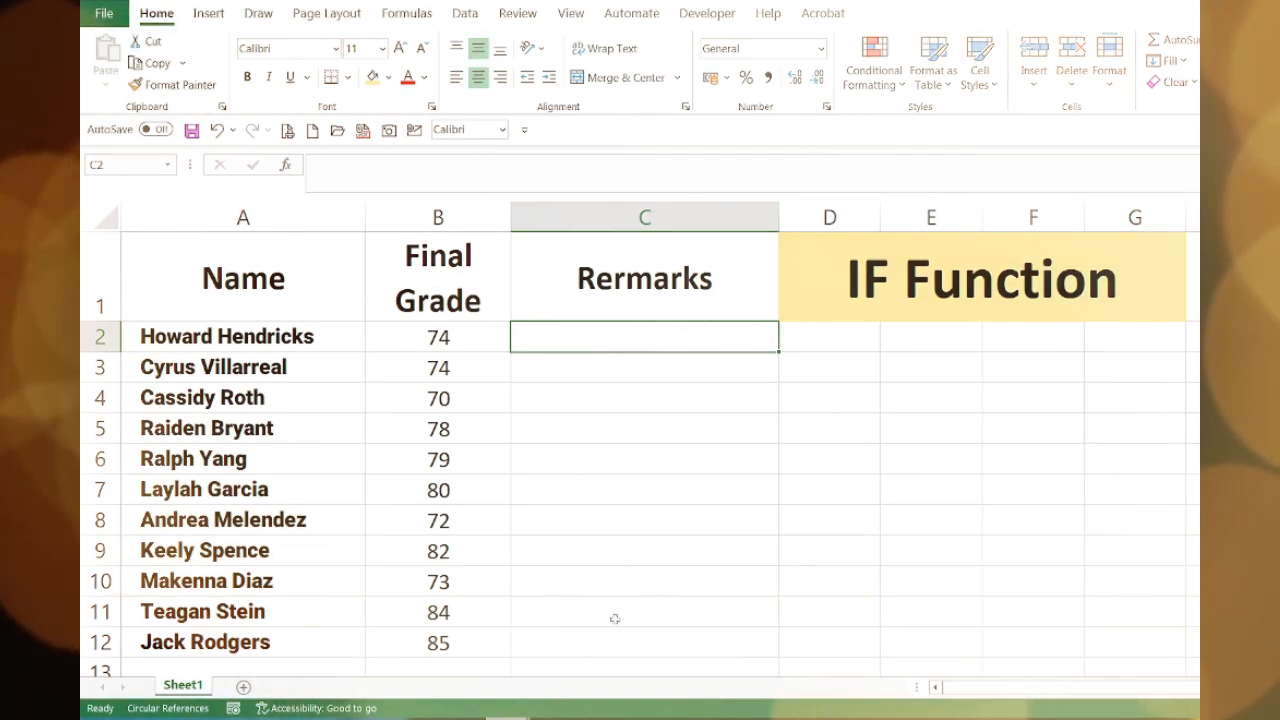
Step: Enter an IF formula in C2 with only the logical test B2>=75 and a trailing comma
type("=")
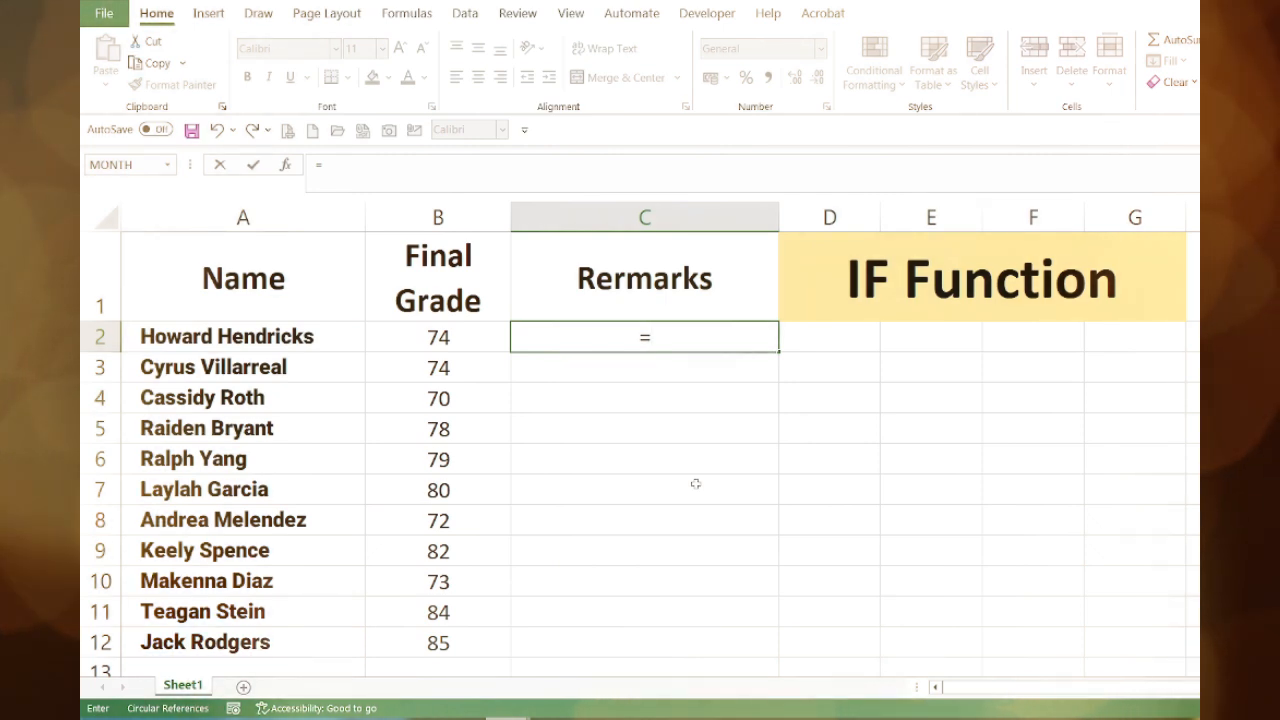
type("if")
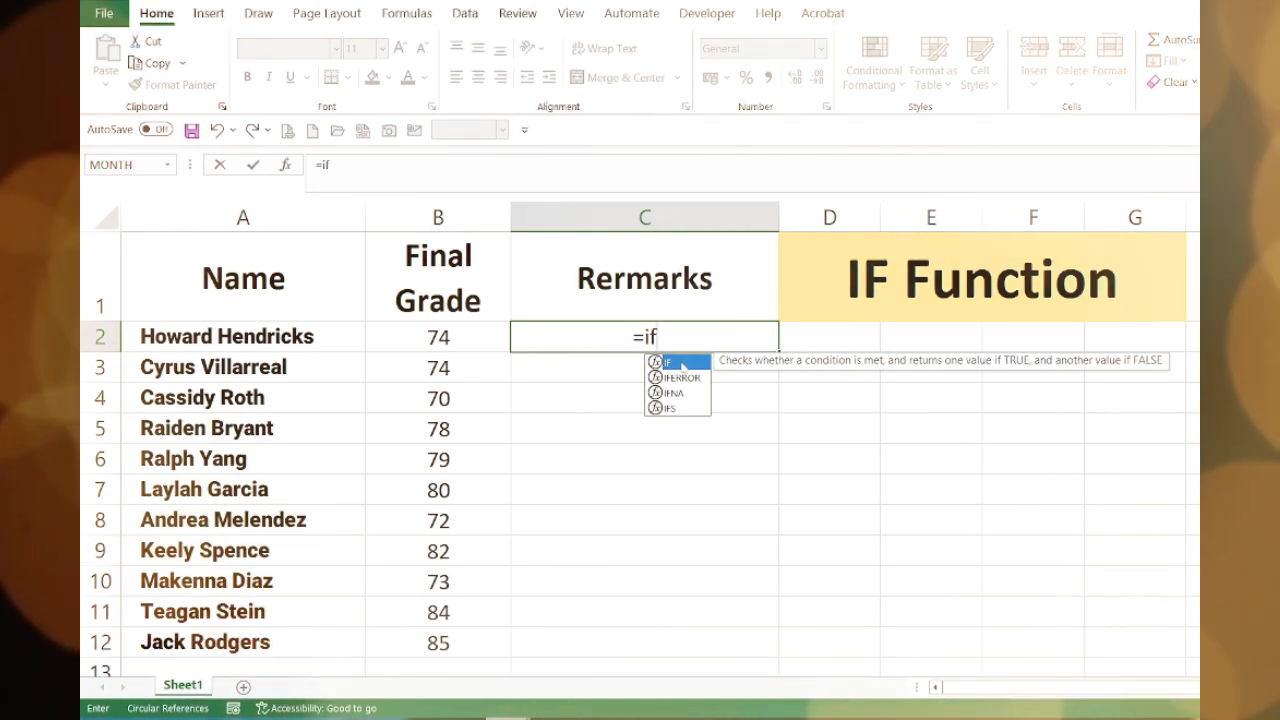
key("Tab")
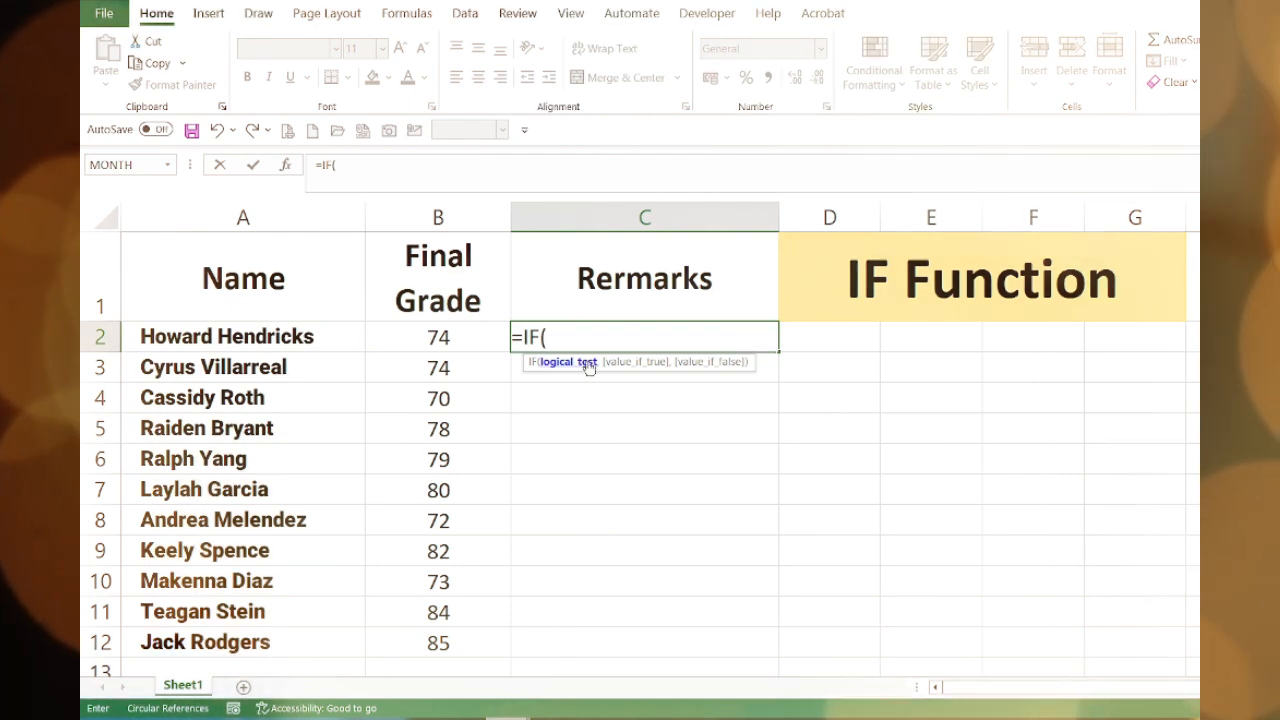
left_click(474, 341)
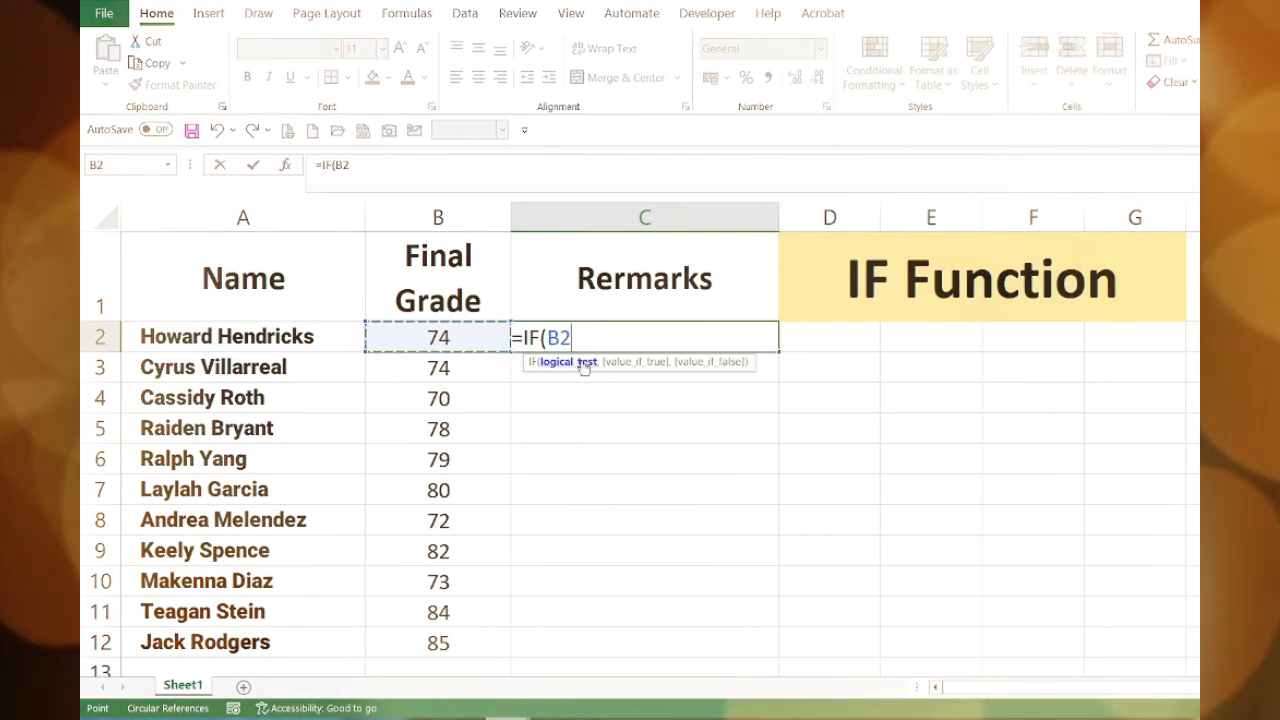
type("=>")
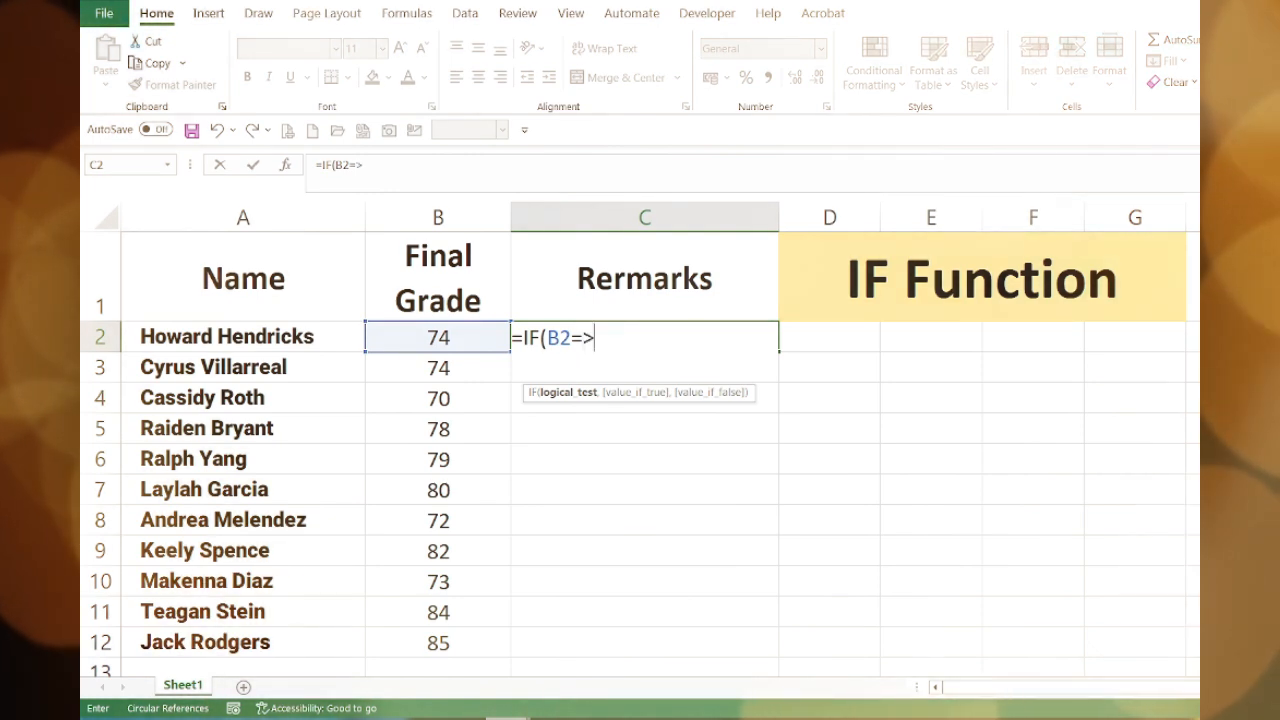
key("BackSpace")
key("BackSpace")
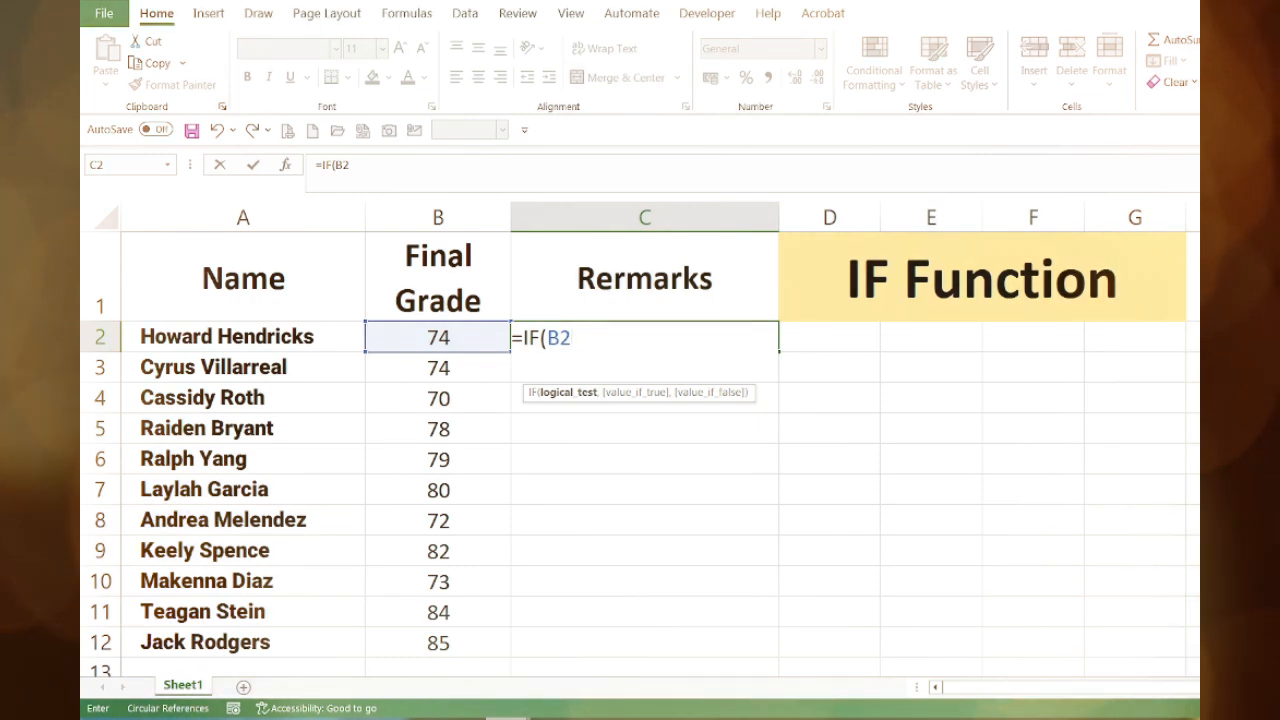
key("BackSpace")
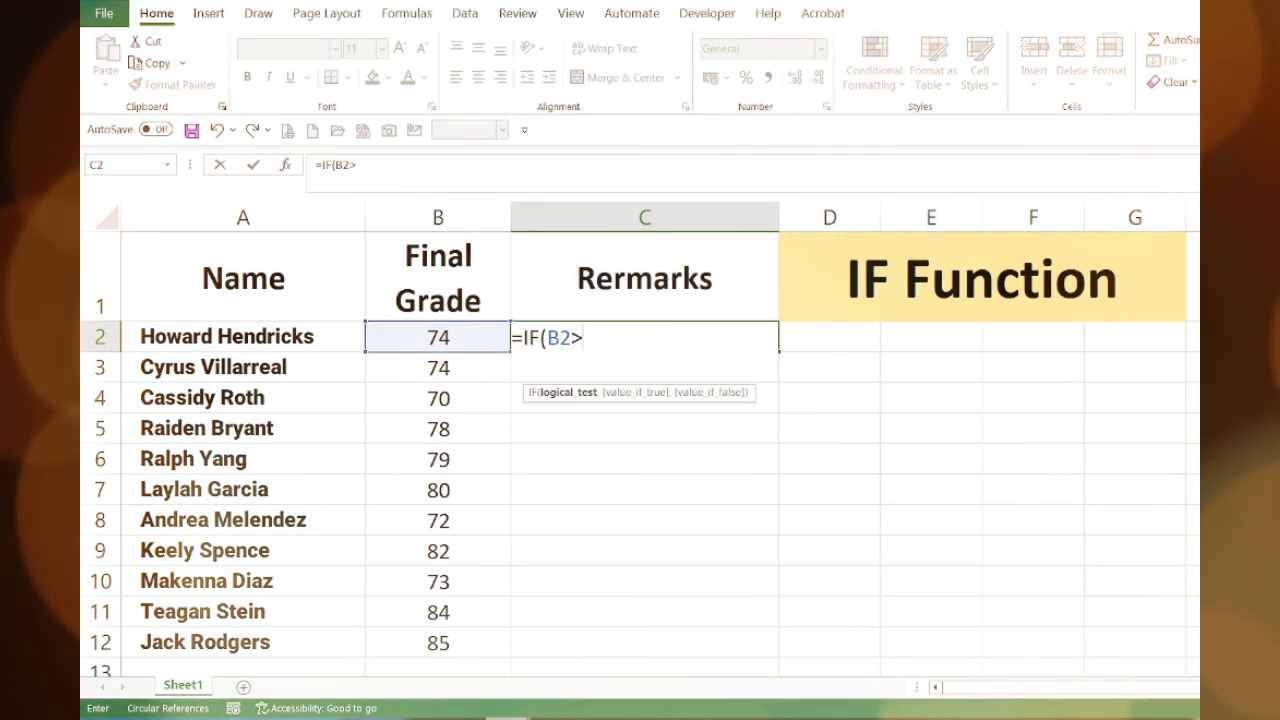
type(">=")
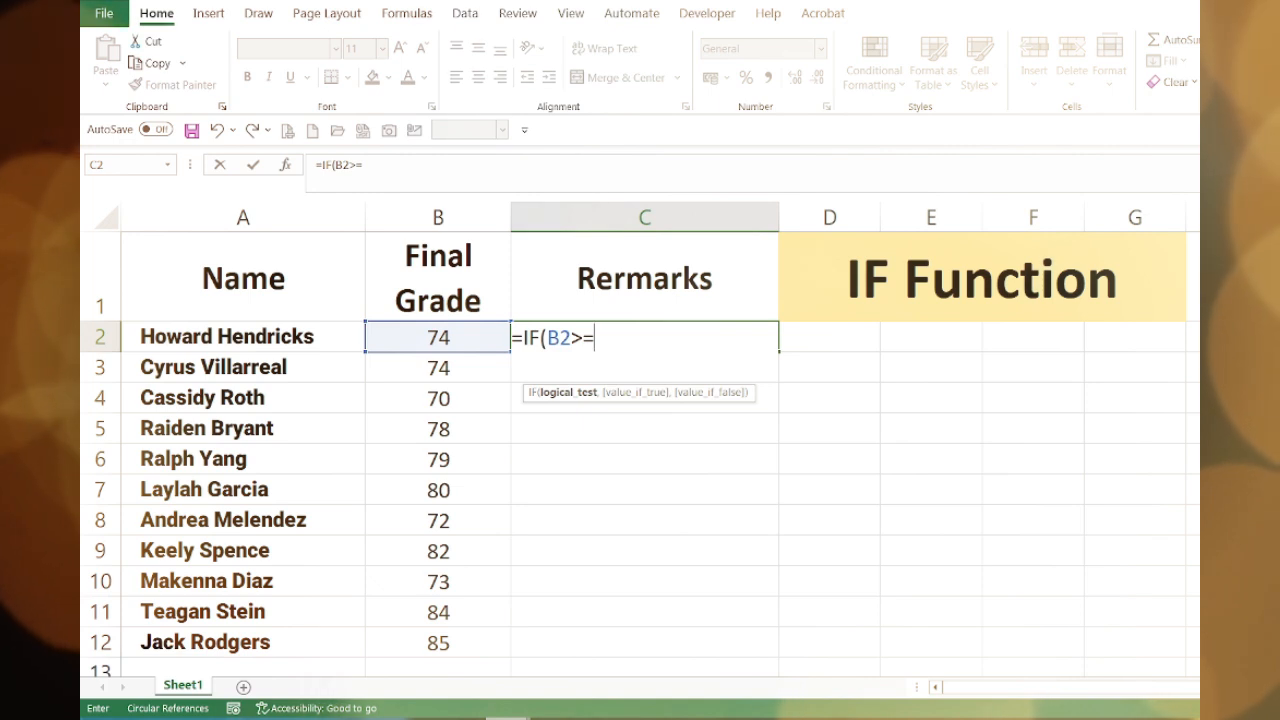
type("75")
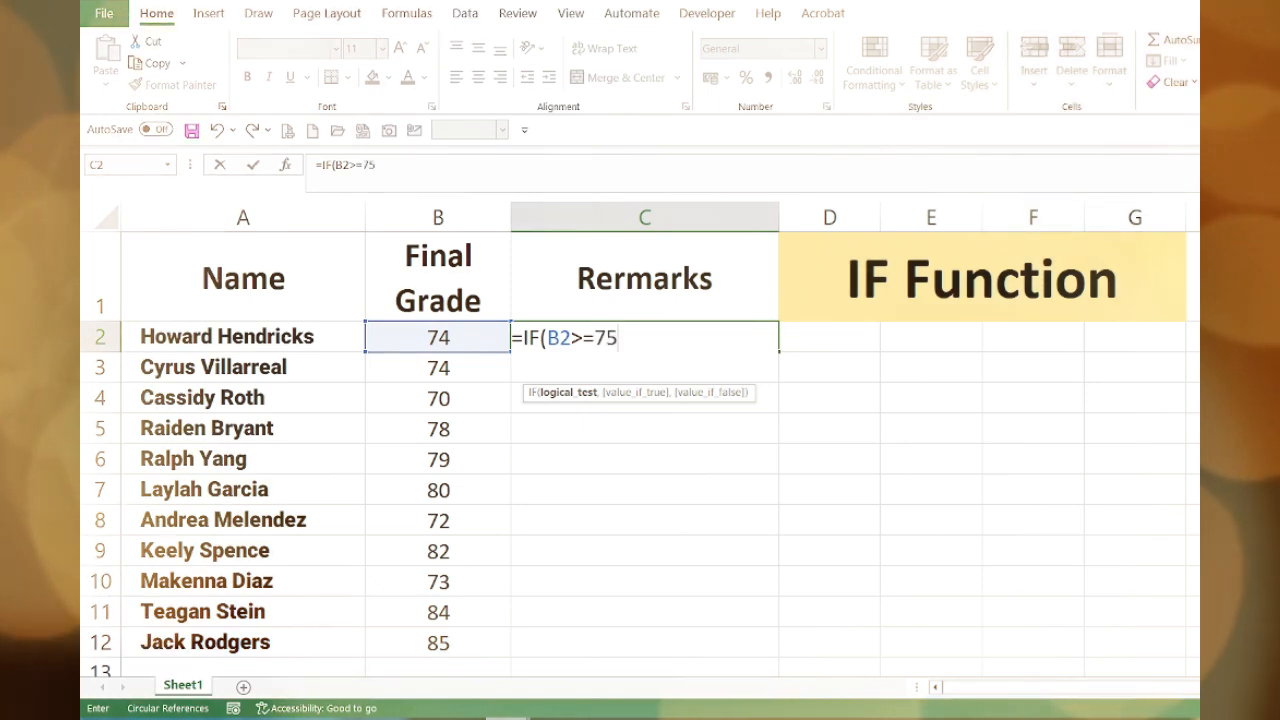
type(",")
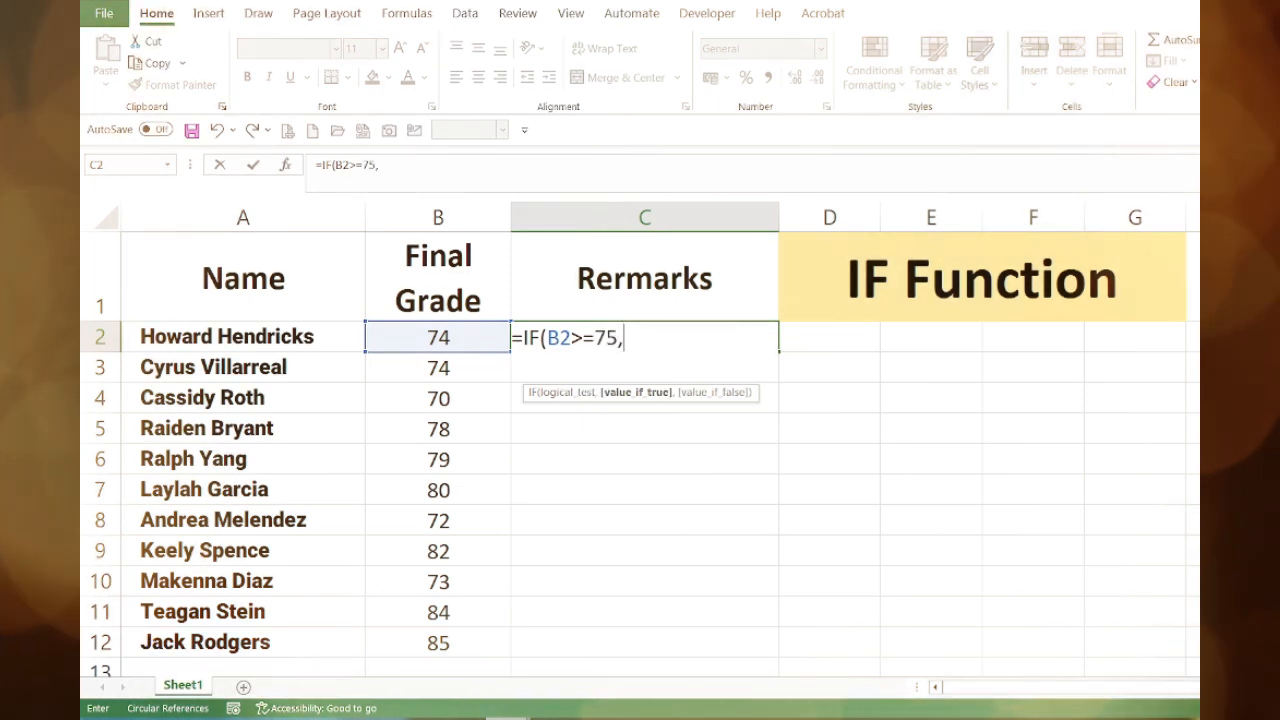
key("Return")
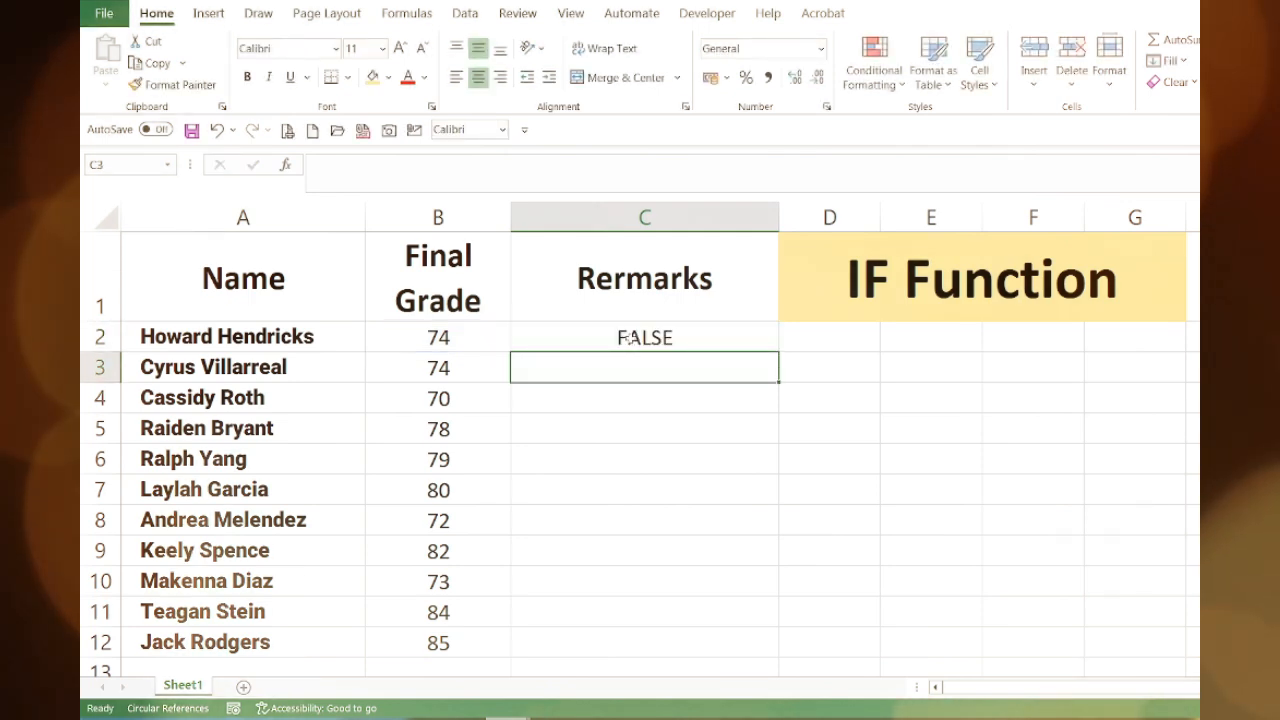
Step: Reopen the C2 formula, remove its closing parenthesis and add "Passed" as the value if true, followed by a comma
key("Up")
left_click(370, 164)
left_click(380, 164)
left_click(385, 164)
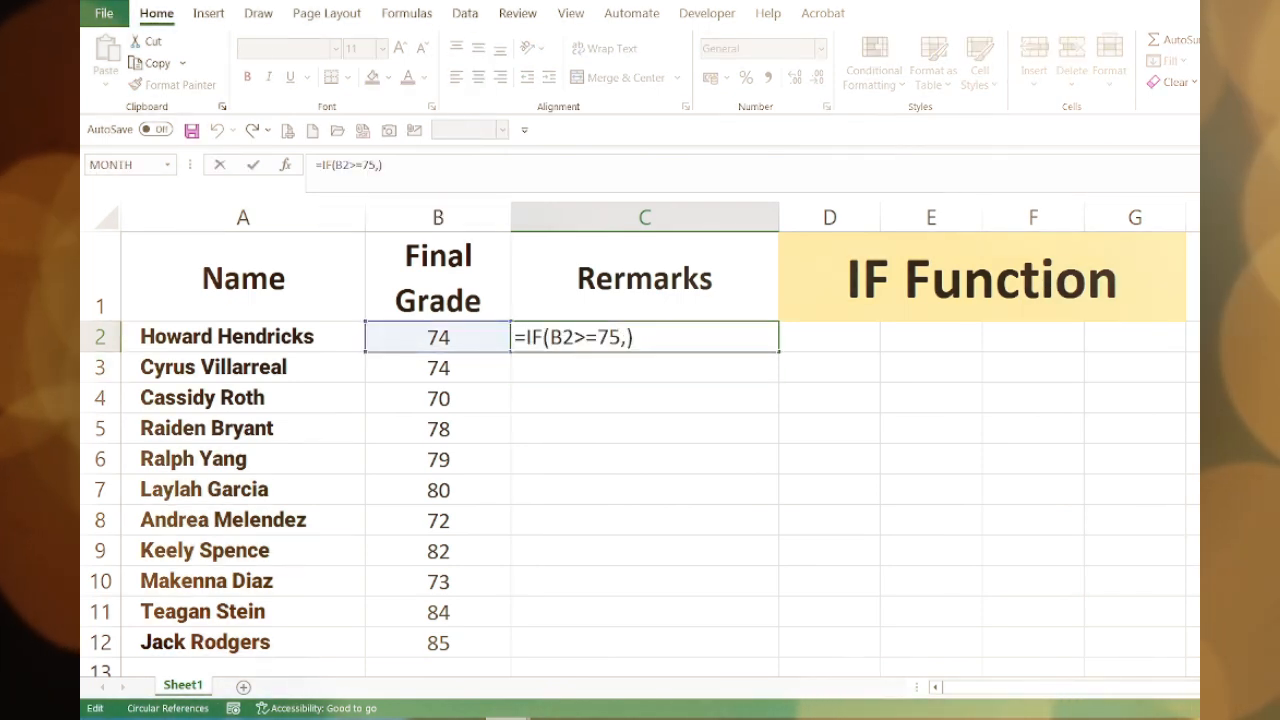
key("BackSpace")
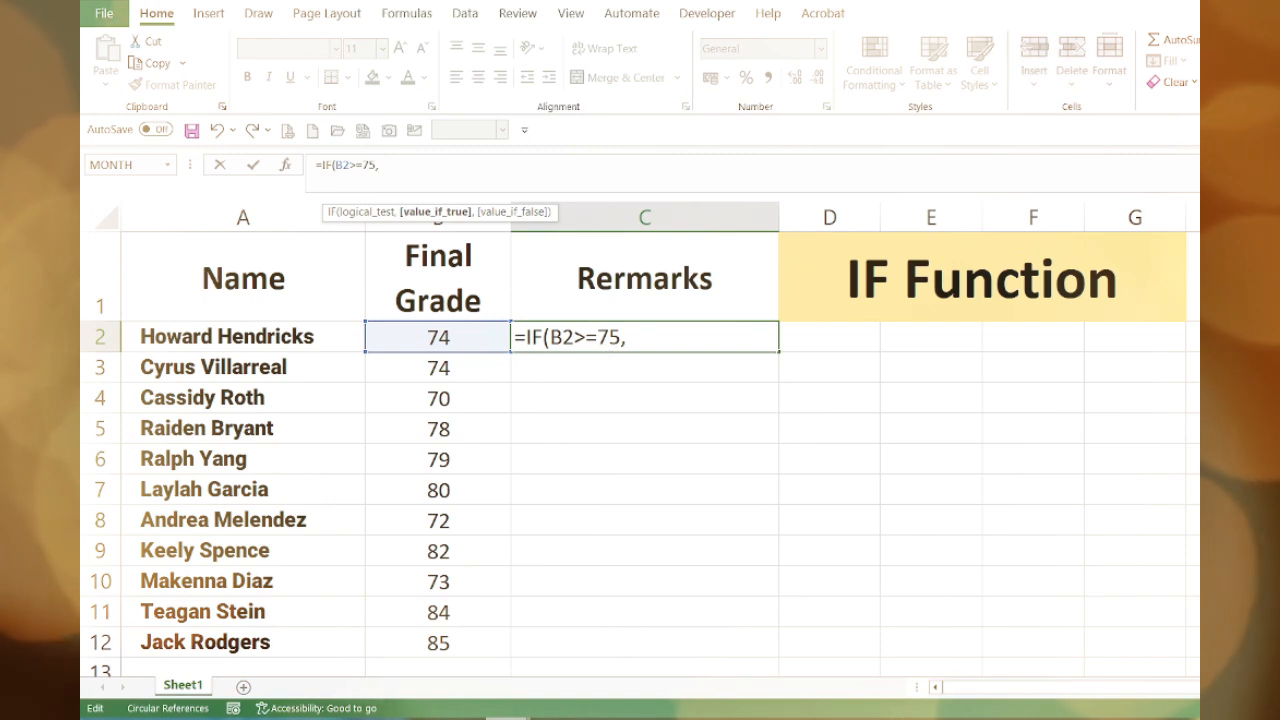
left_click(628, 337)
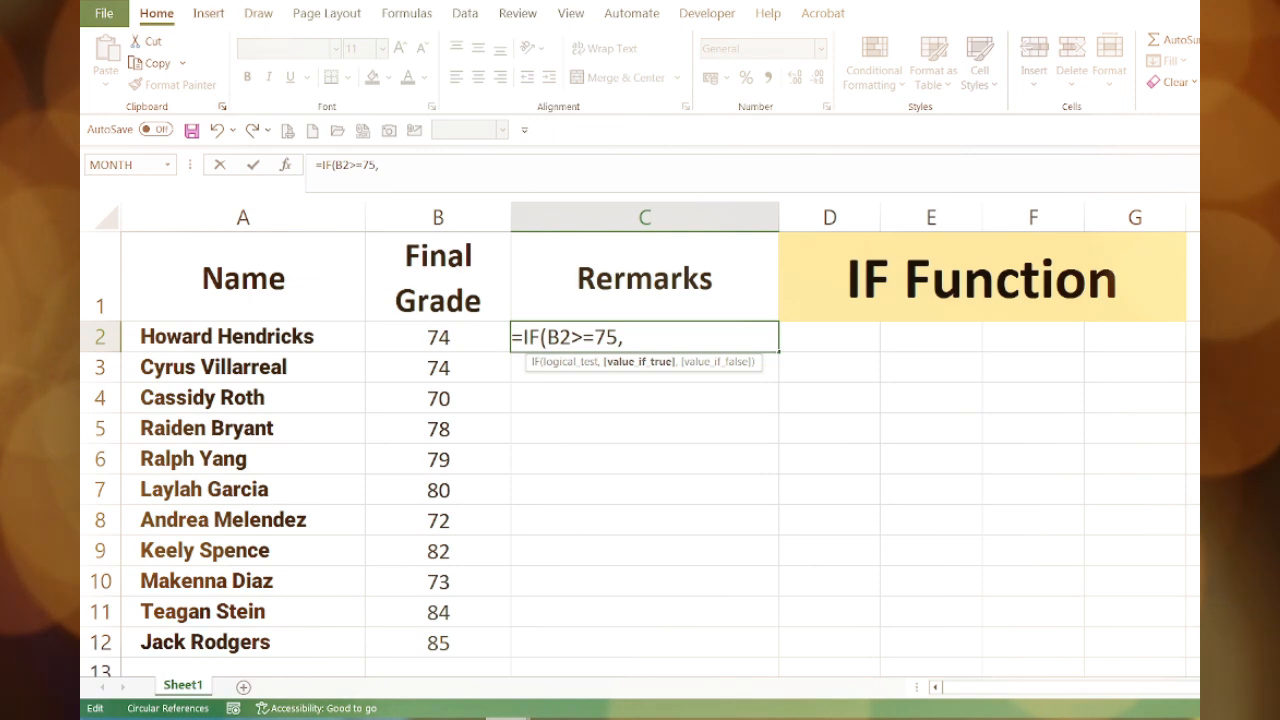
type("\"")
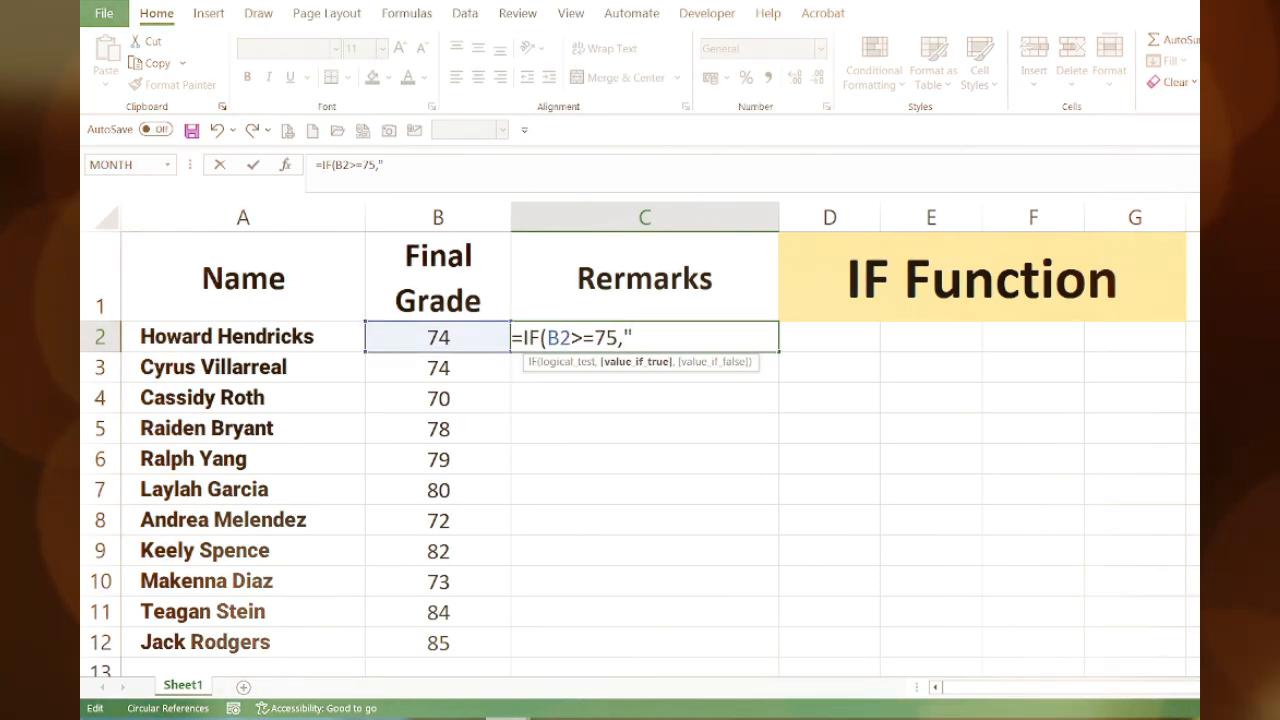
type("Passe")
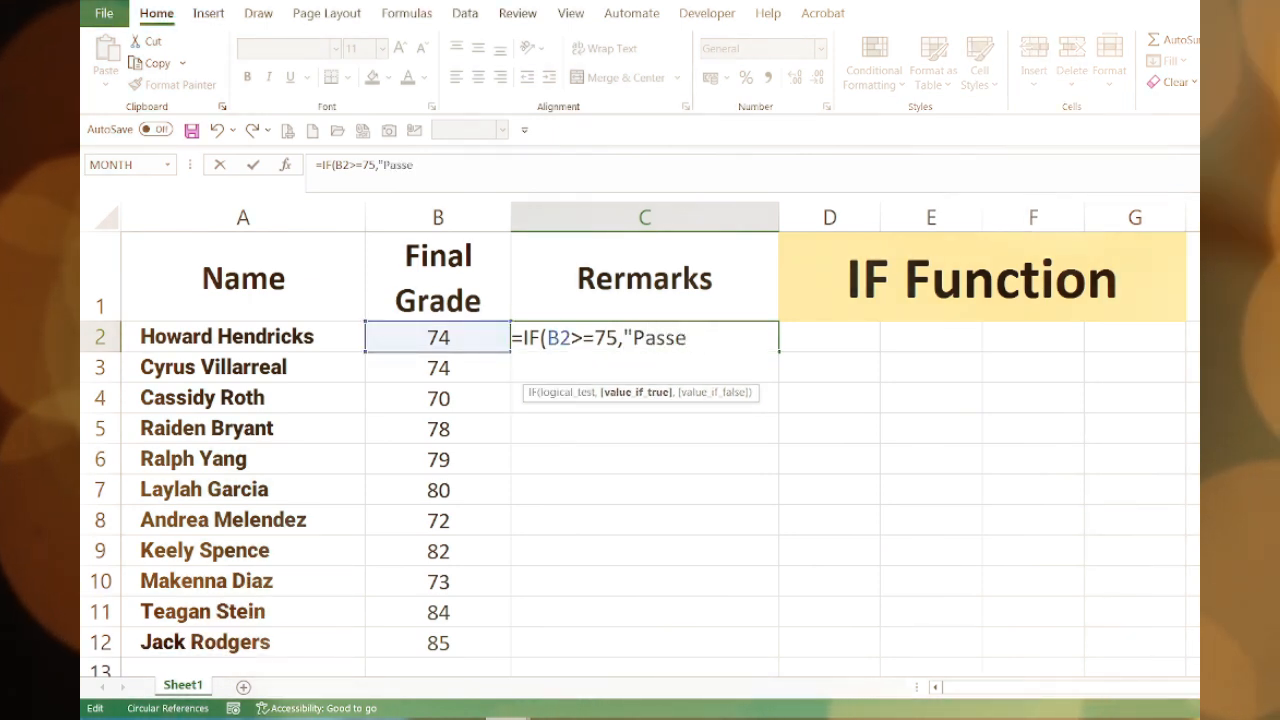
type("d")
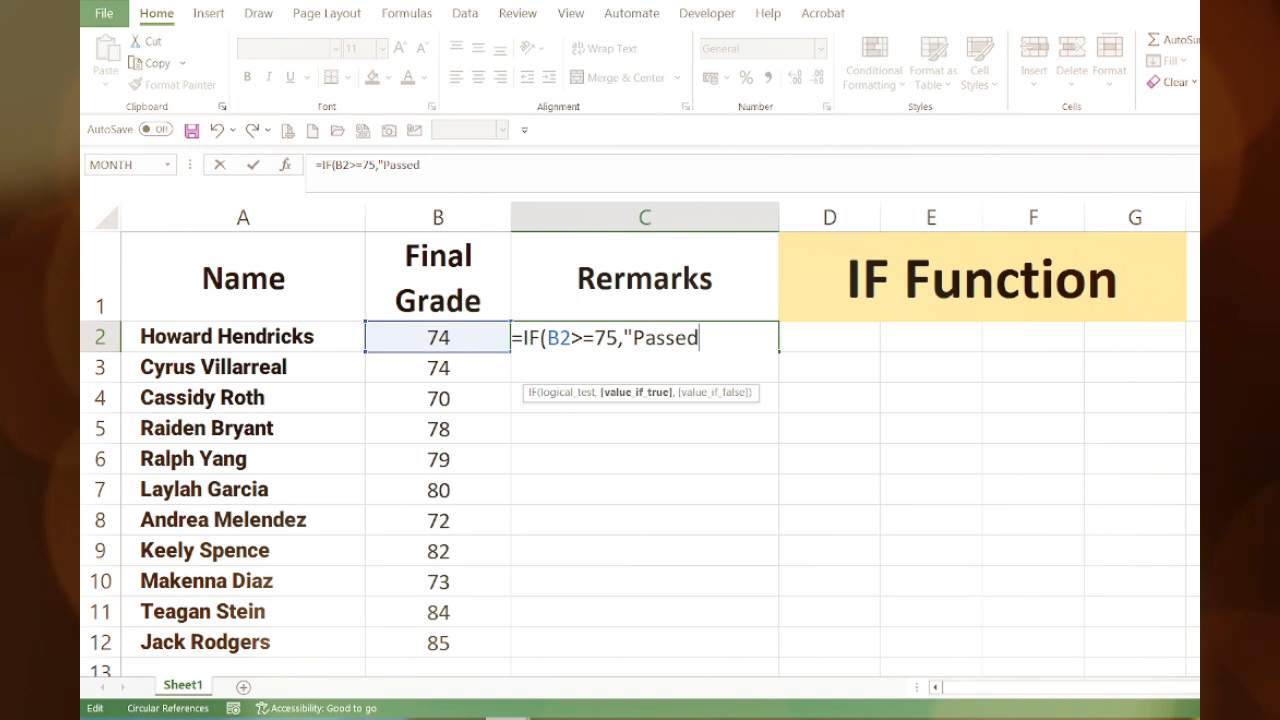
type("\",")
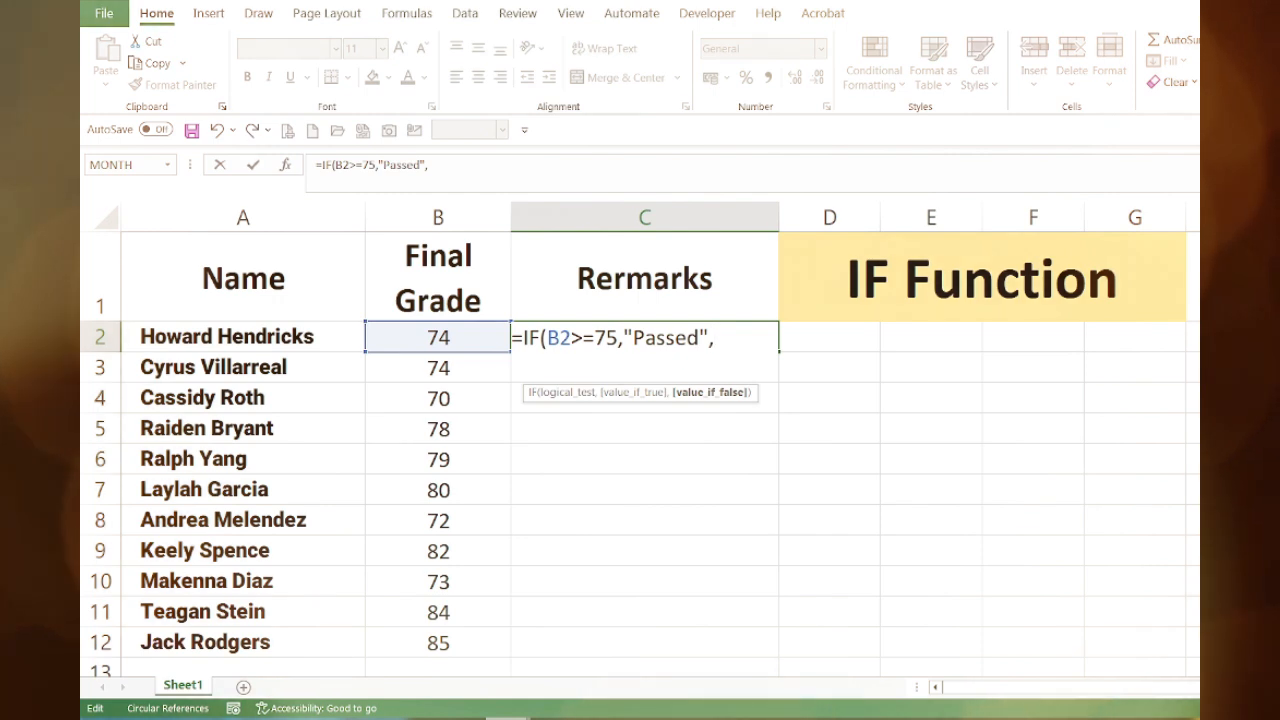
Step: Complete the C2 formula with "Failed" as the value if false, giving =IF(B2>=75,"Passed","Failed")
type("Fa")
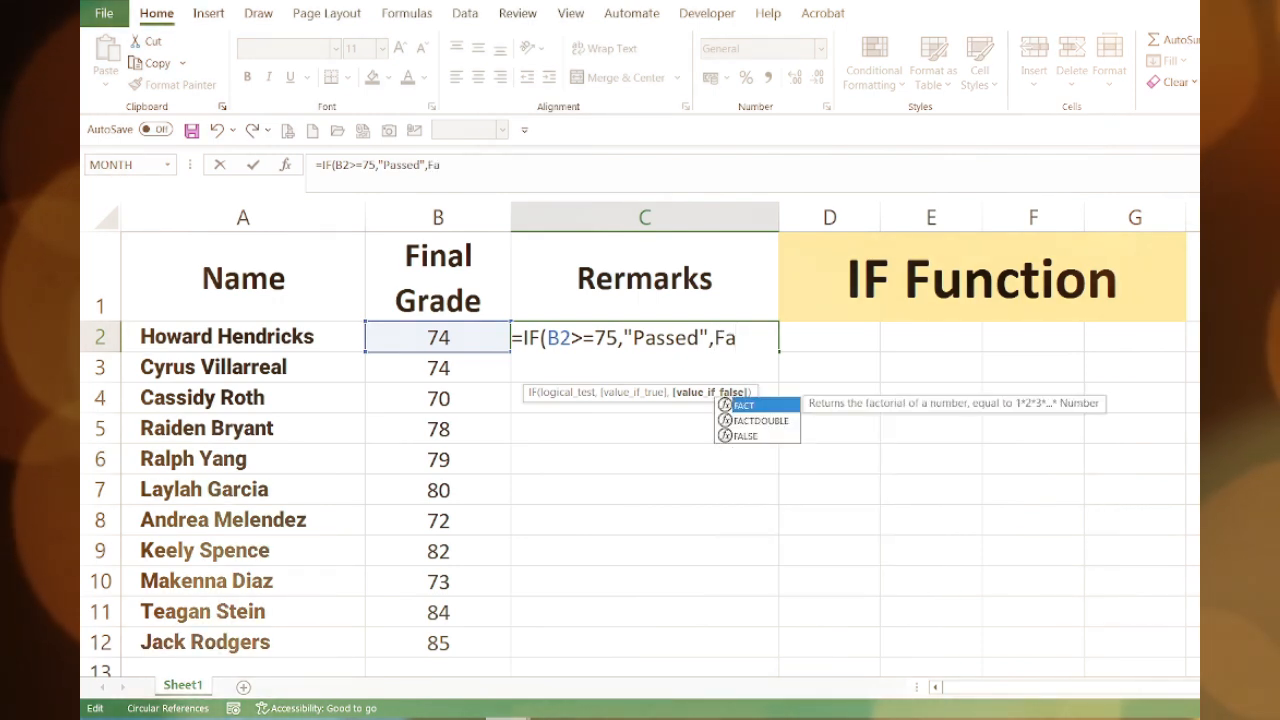
type("iled")
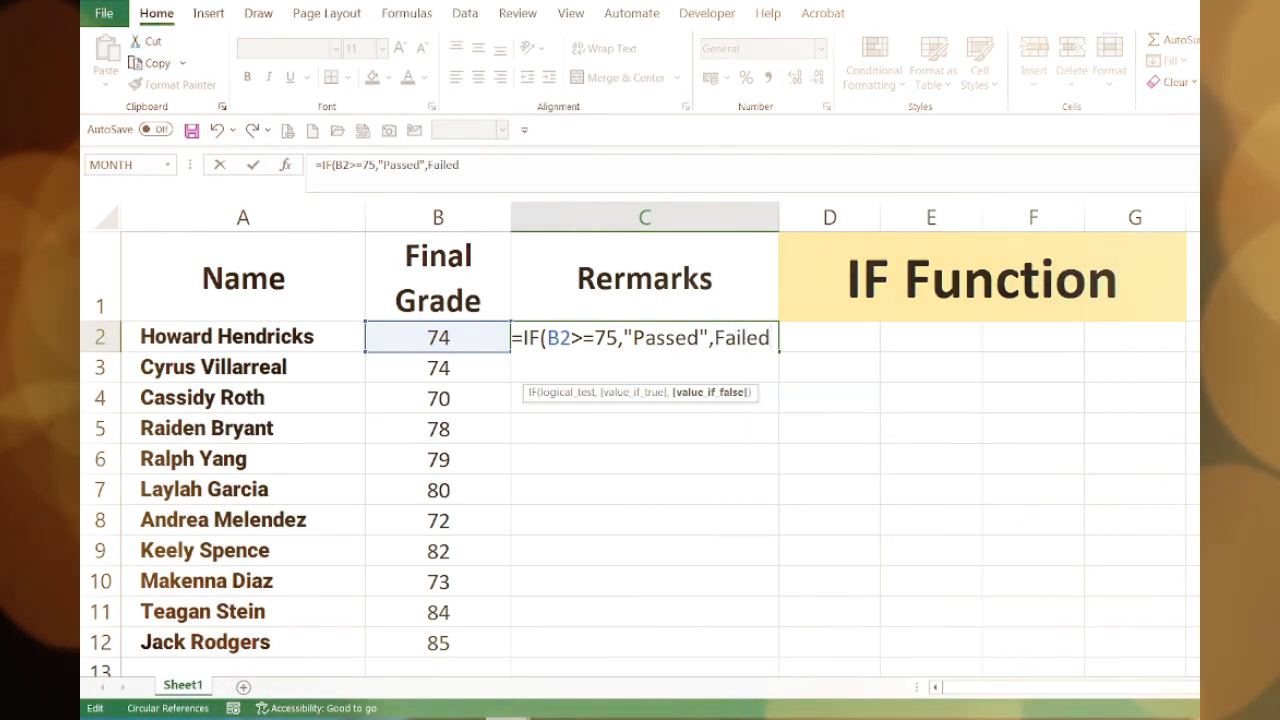
type("\"")
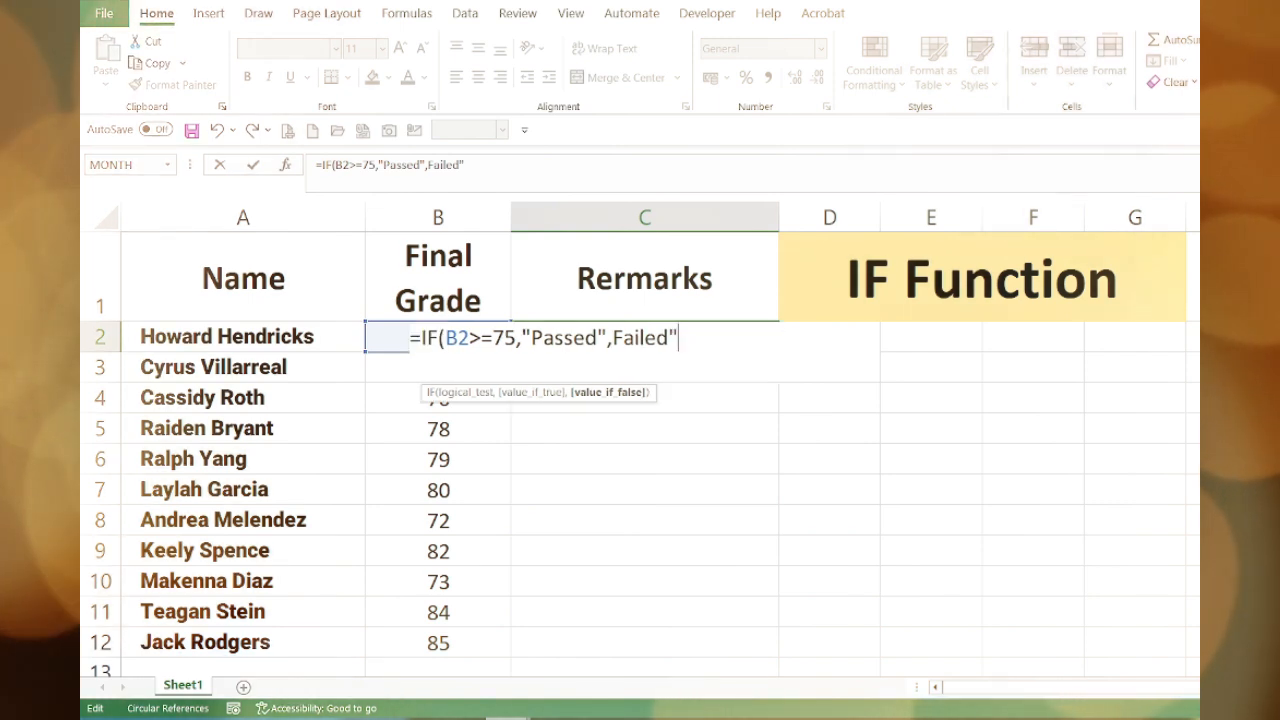
left_click(612, 338)
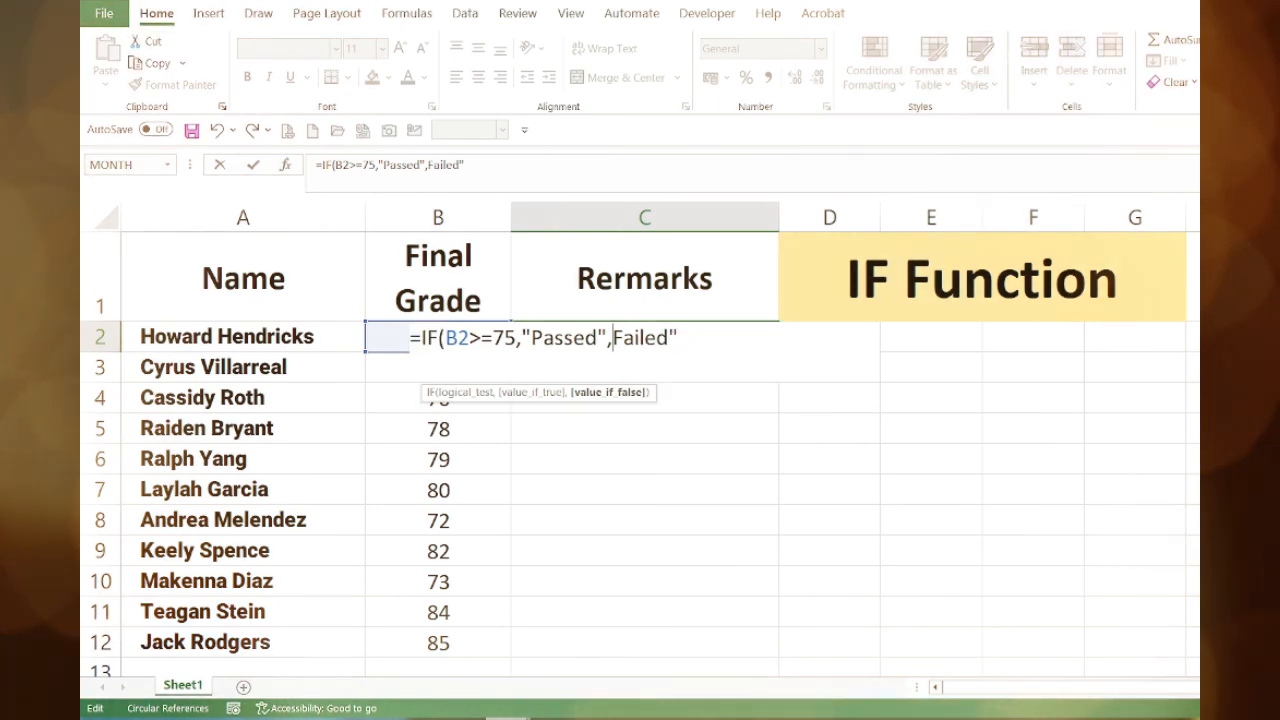
type("\"")
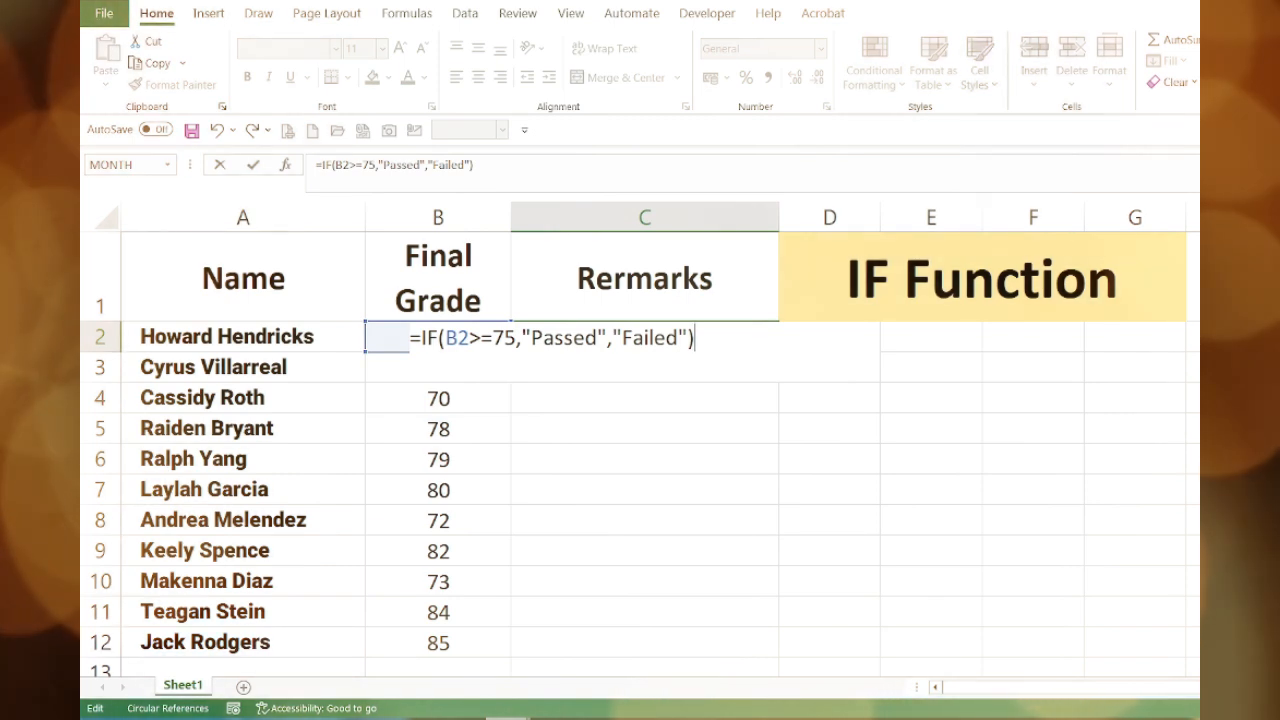
key("Return")
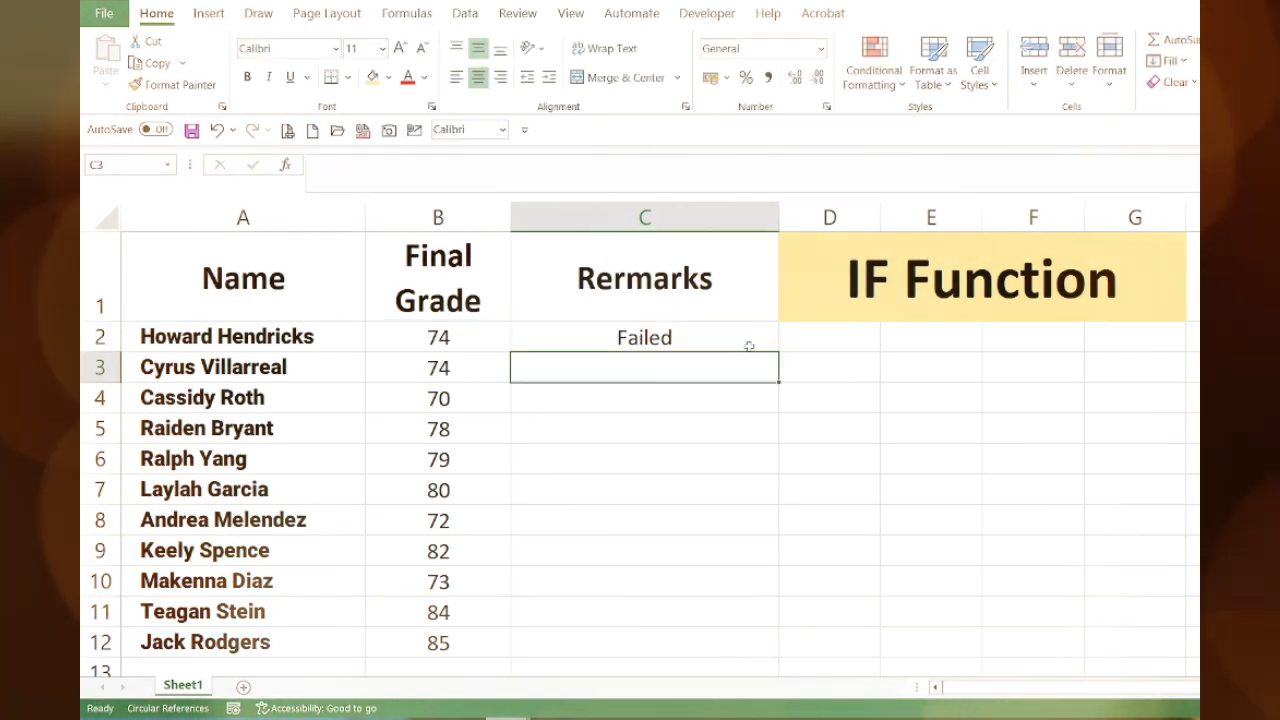
Step: Try filling the C2 formula down through C12, and undo the fill
left_click(771, 344)
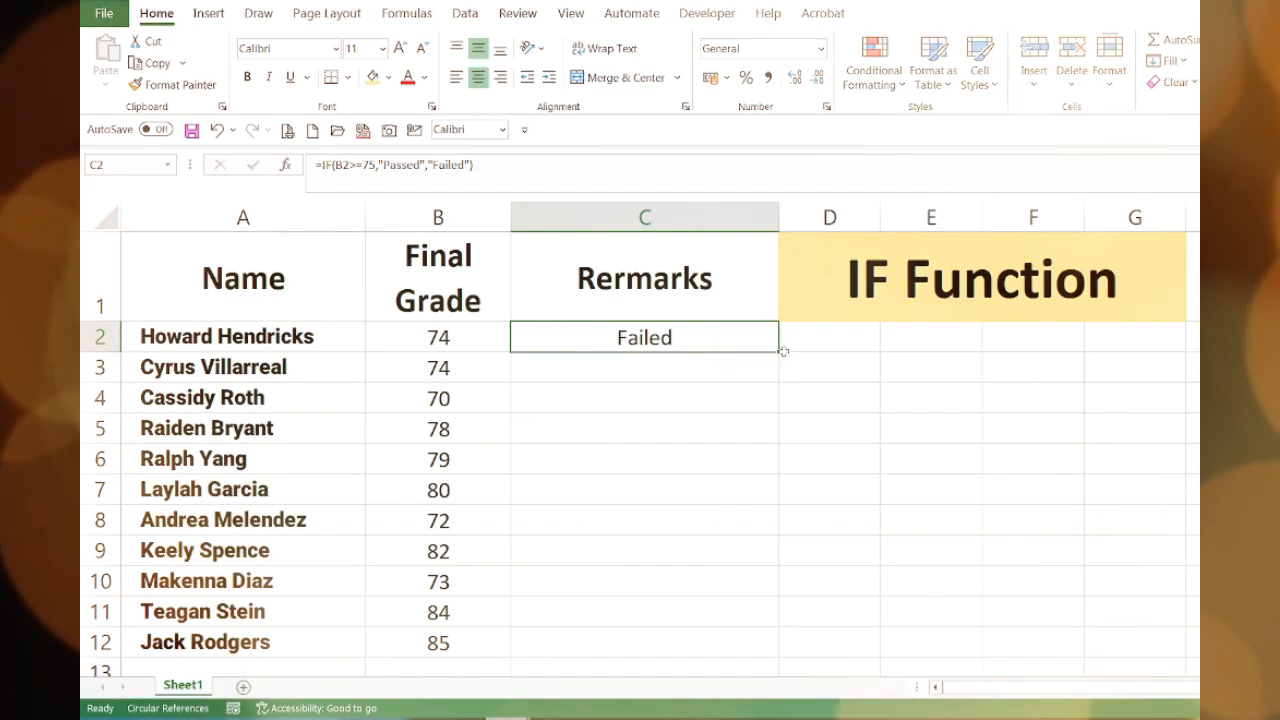
left_click_drag(783, 351, 763, 660)
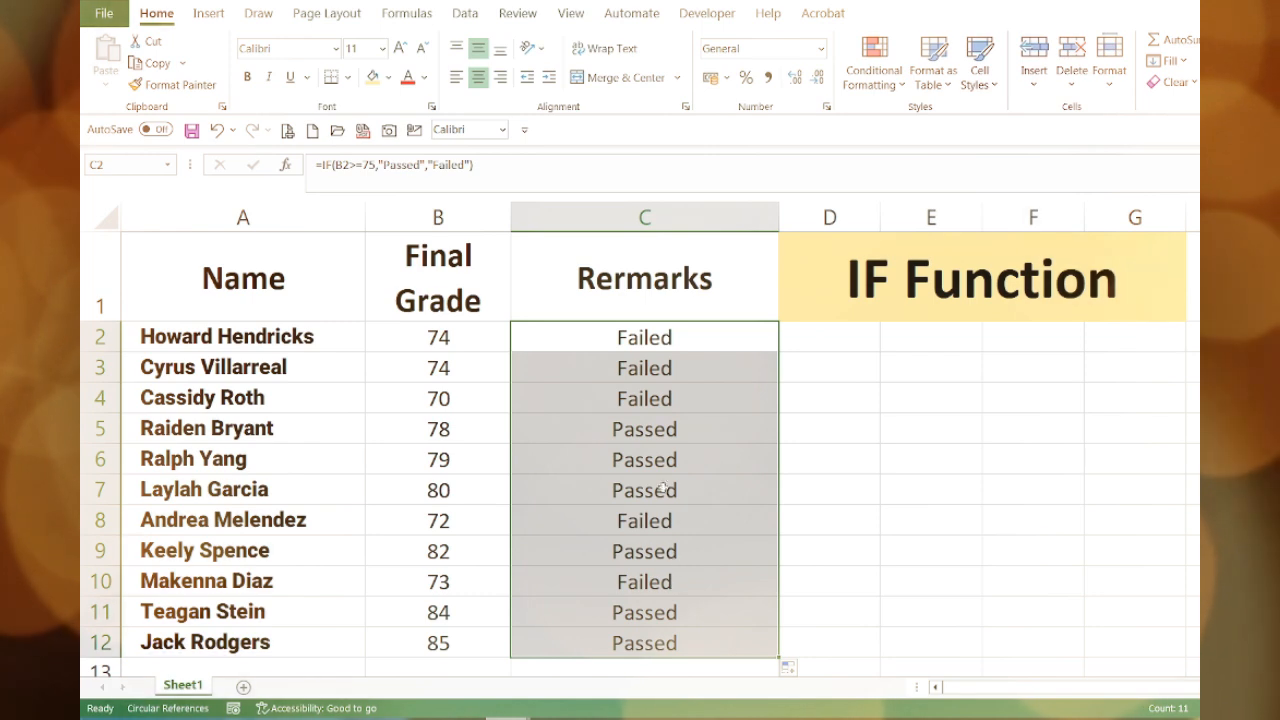
left_click(700, 344)
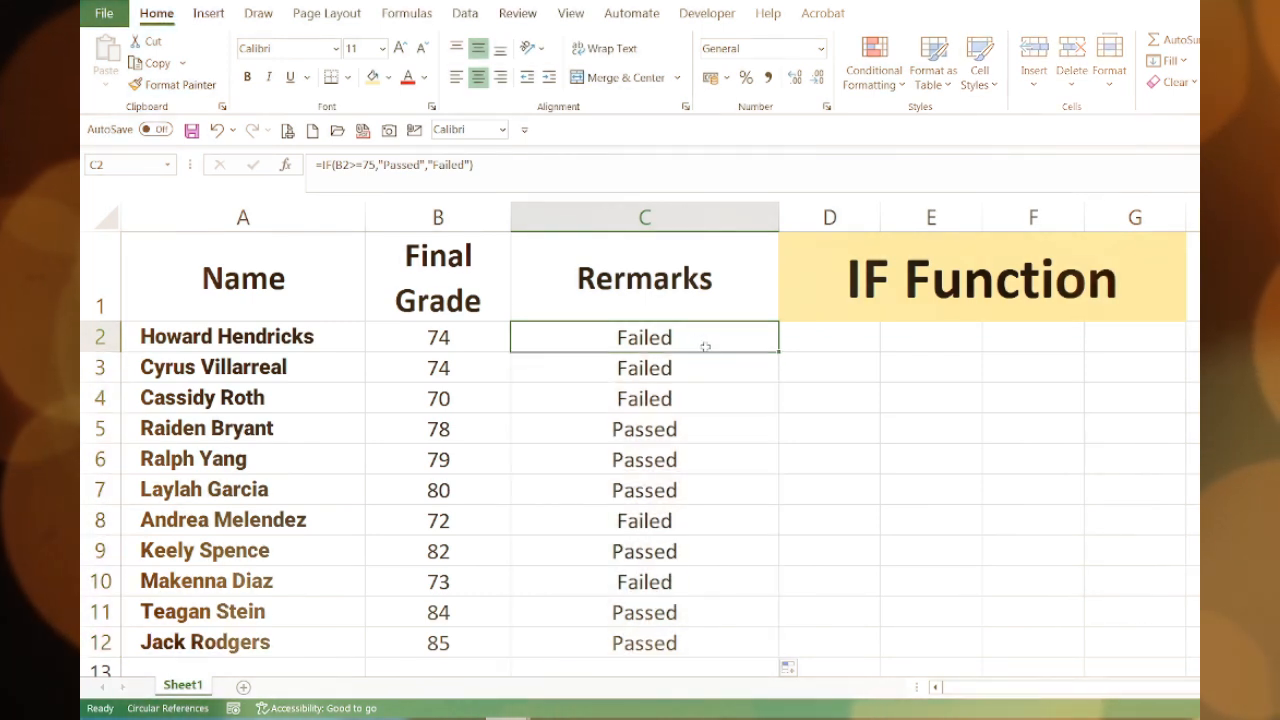
key("ctrl+z")
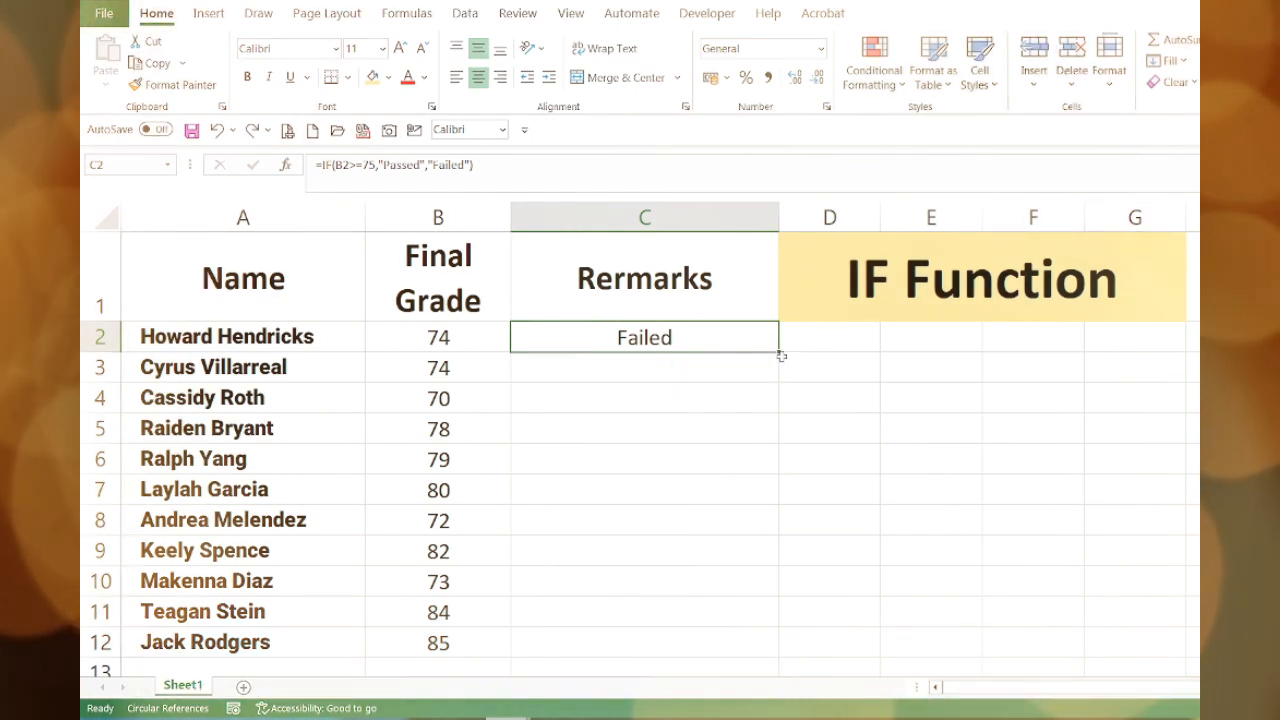
Step: Fill the IF formula from C2 down to the last student row, C12
key("ctrl")
key("ctrl")
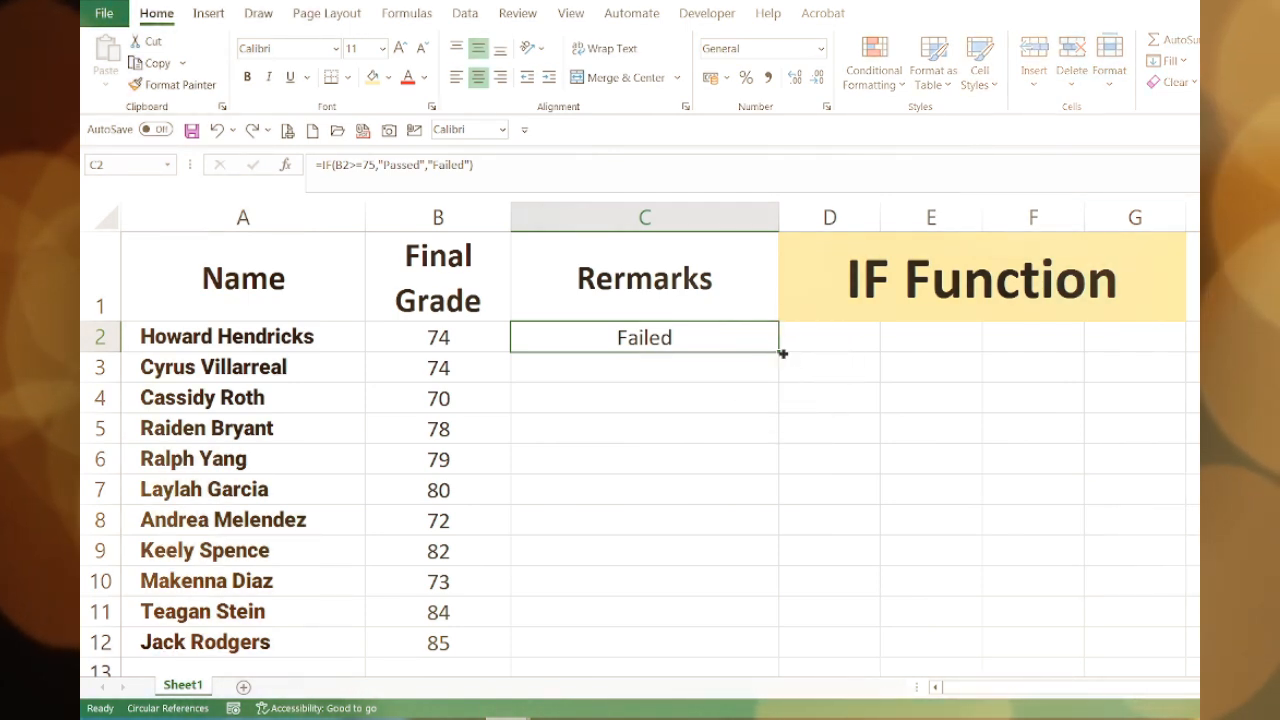
double_click(779, 352)
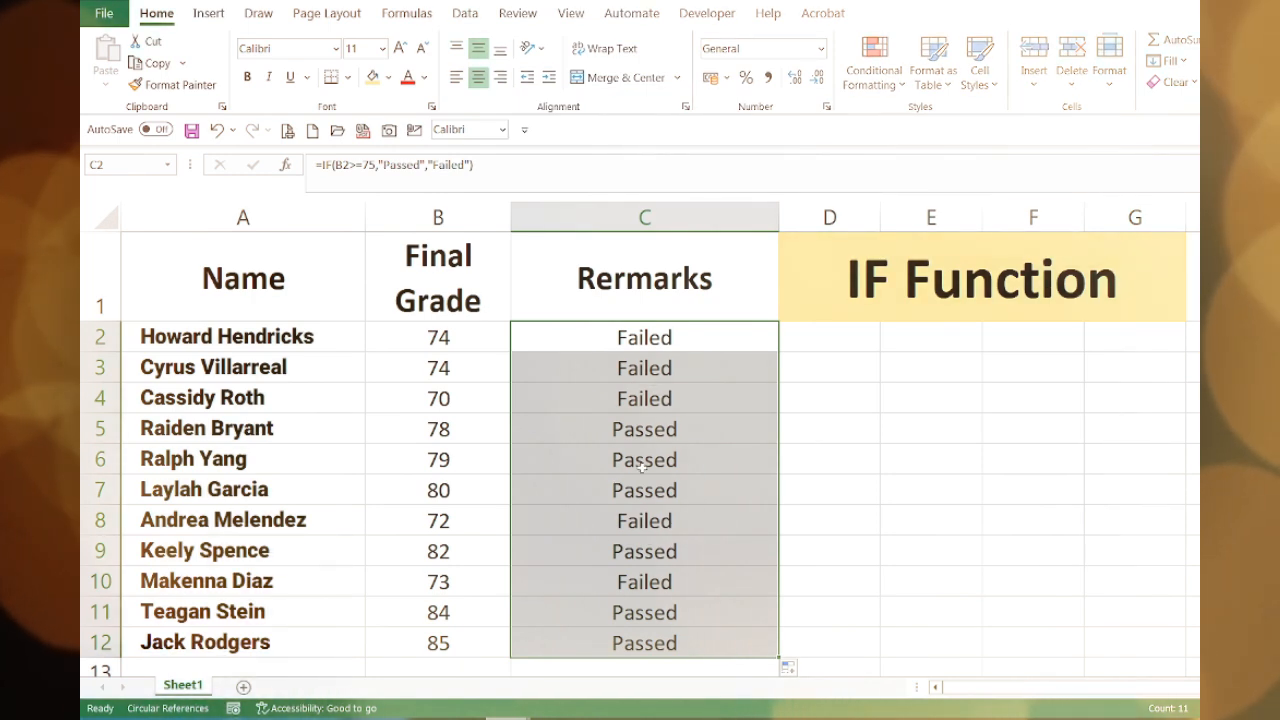
left_click(535, 392)
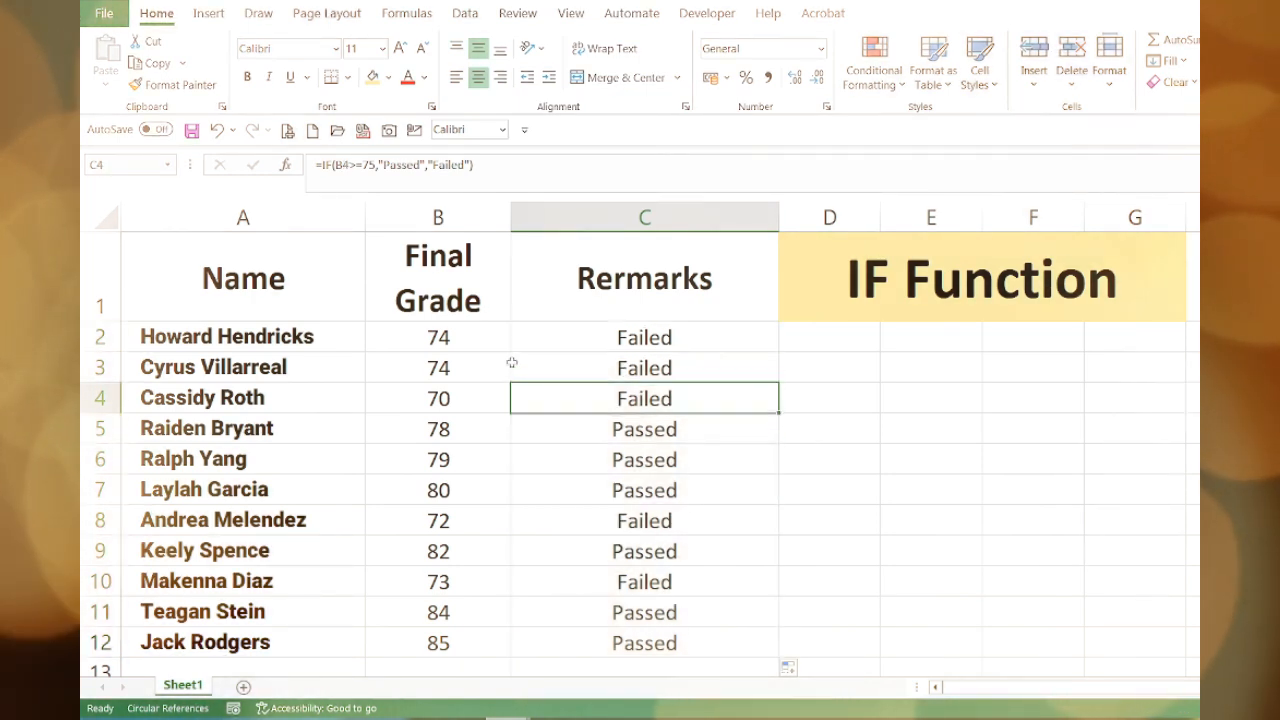
Step: Test the remark in row 2 by setting the final grade in B2 to 75, and again to 90
left_click(472, 347)
type("75")
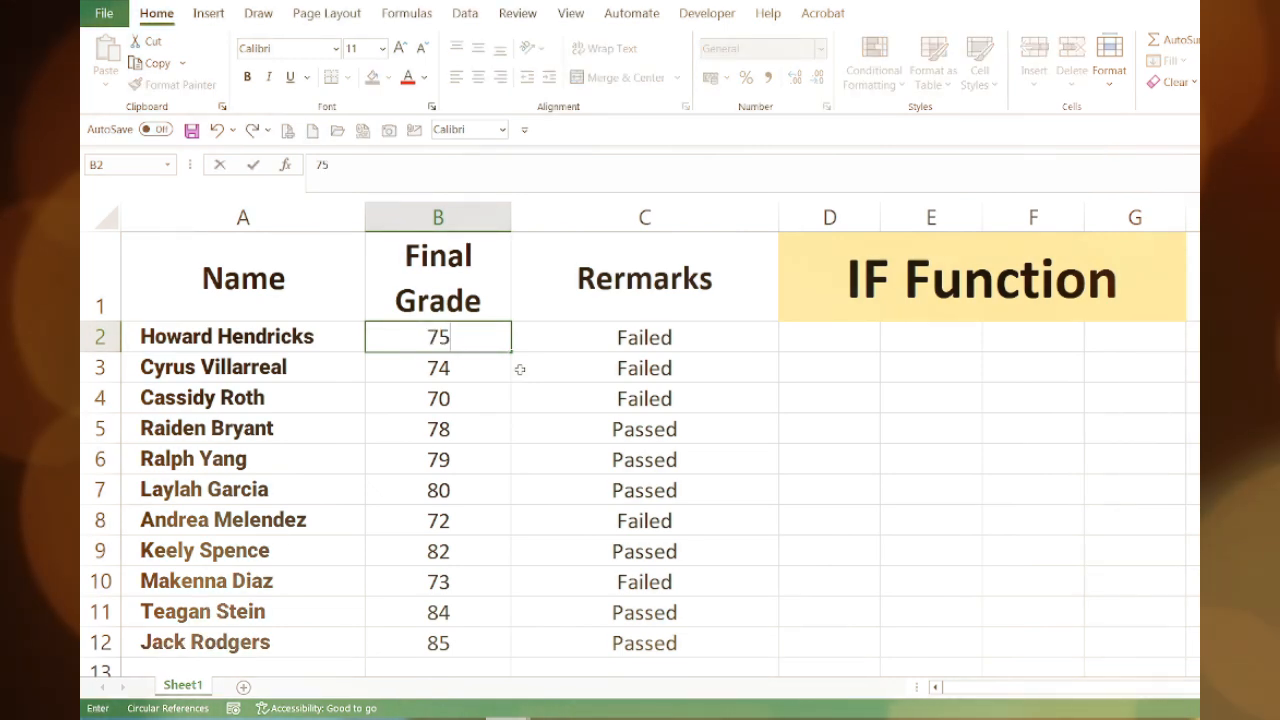
key("Return")
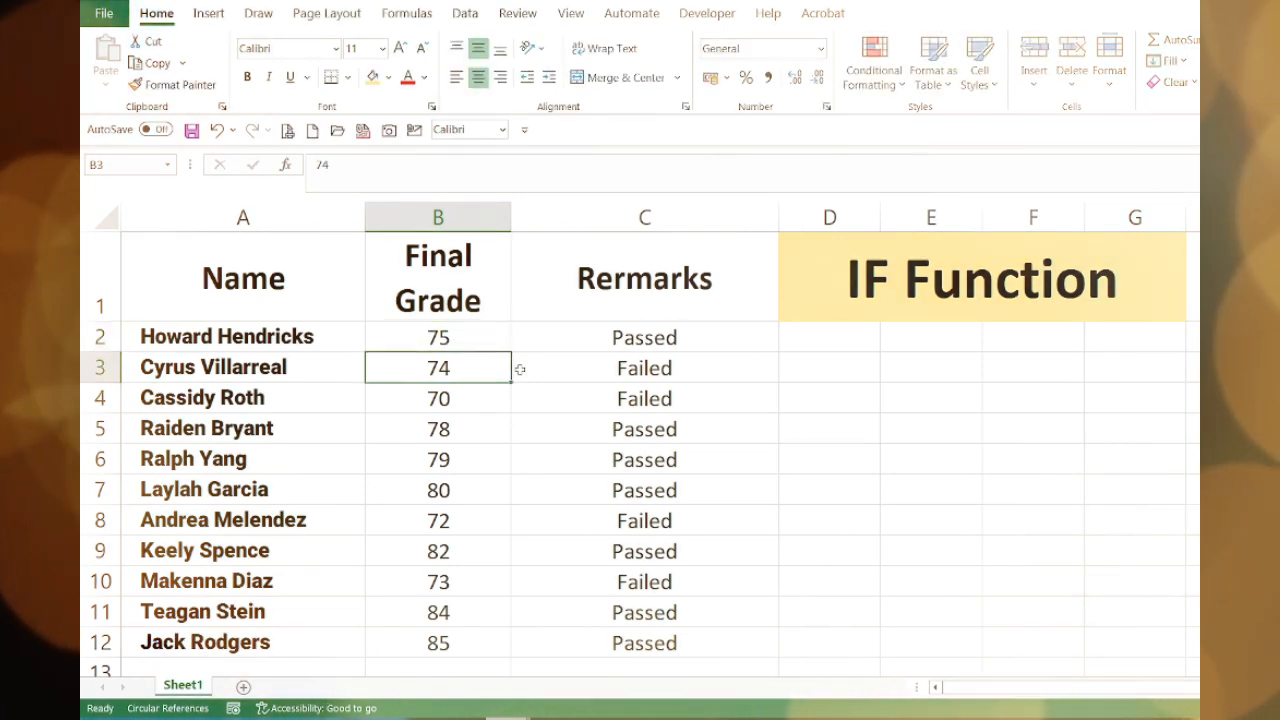
key("Up")
type("90")
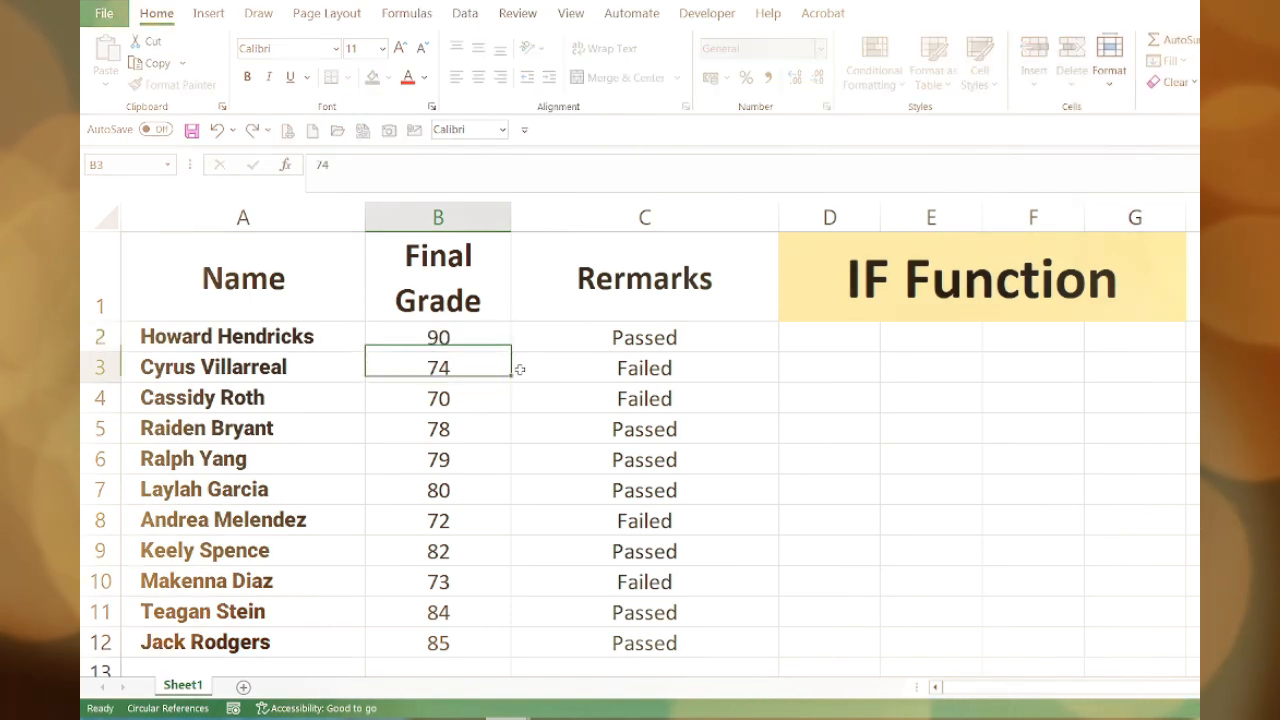
key("Return")
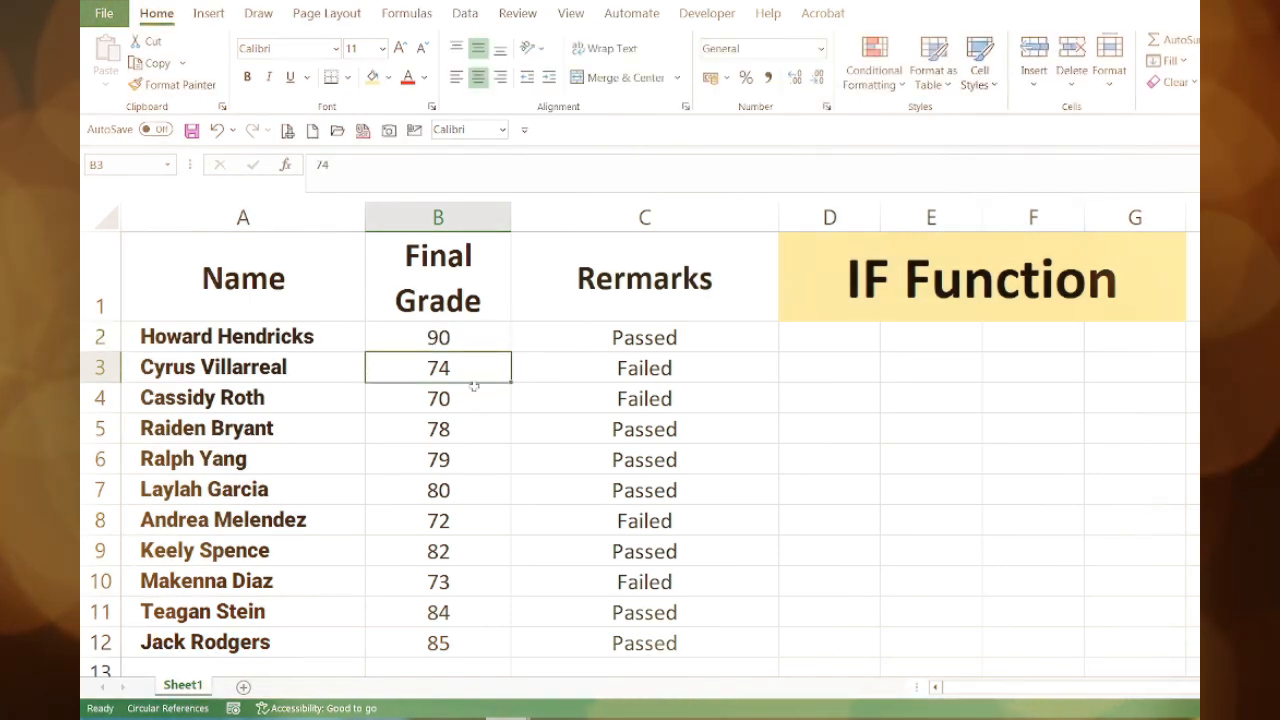
Step: Set the final grade in B3 to 85 and the one in B2 to 69
type("85")
key("Return")
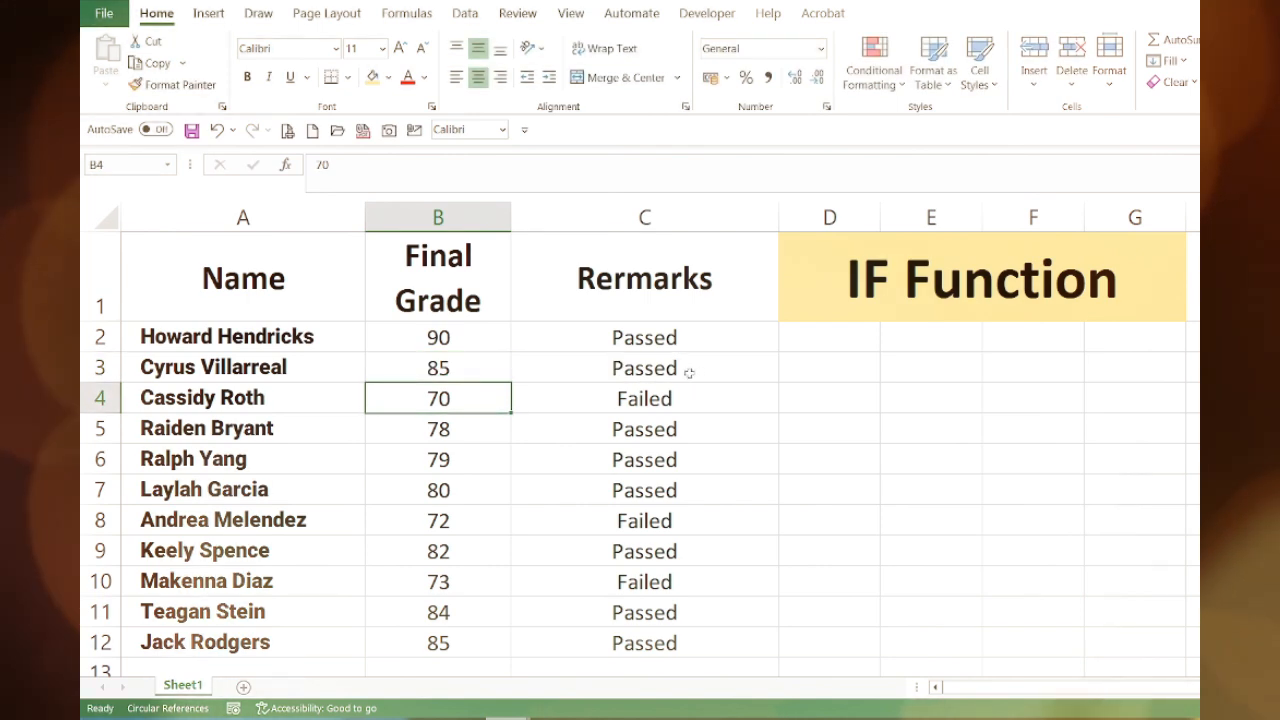
left_click(483, 366)
left_click(478, 340)
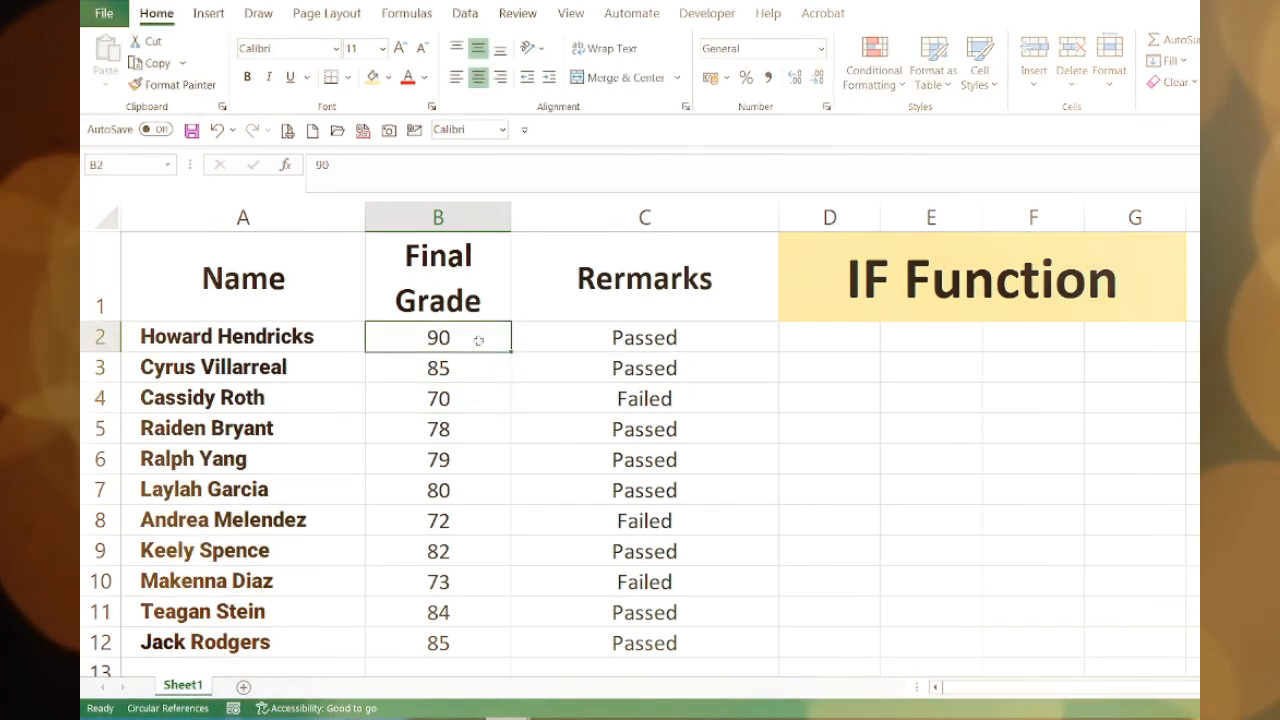
type("69")
key("Return")
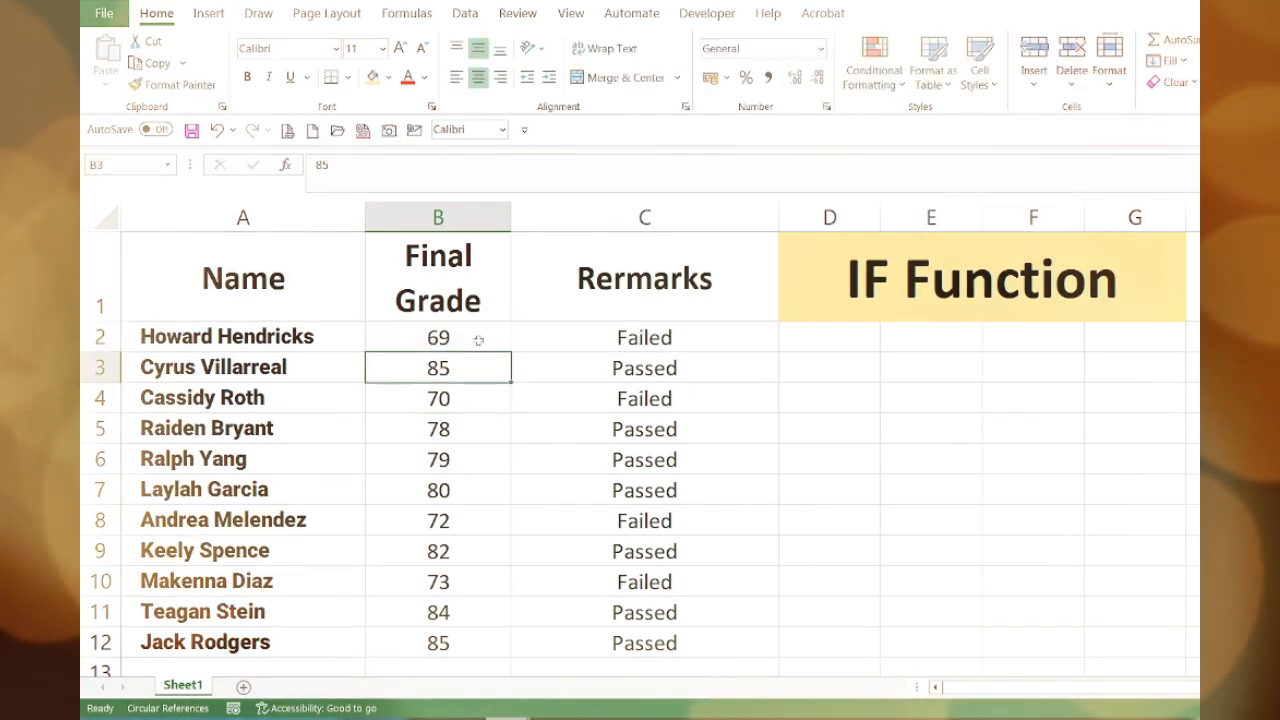